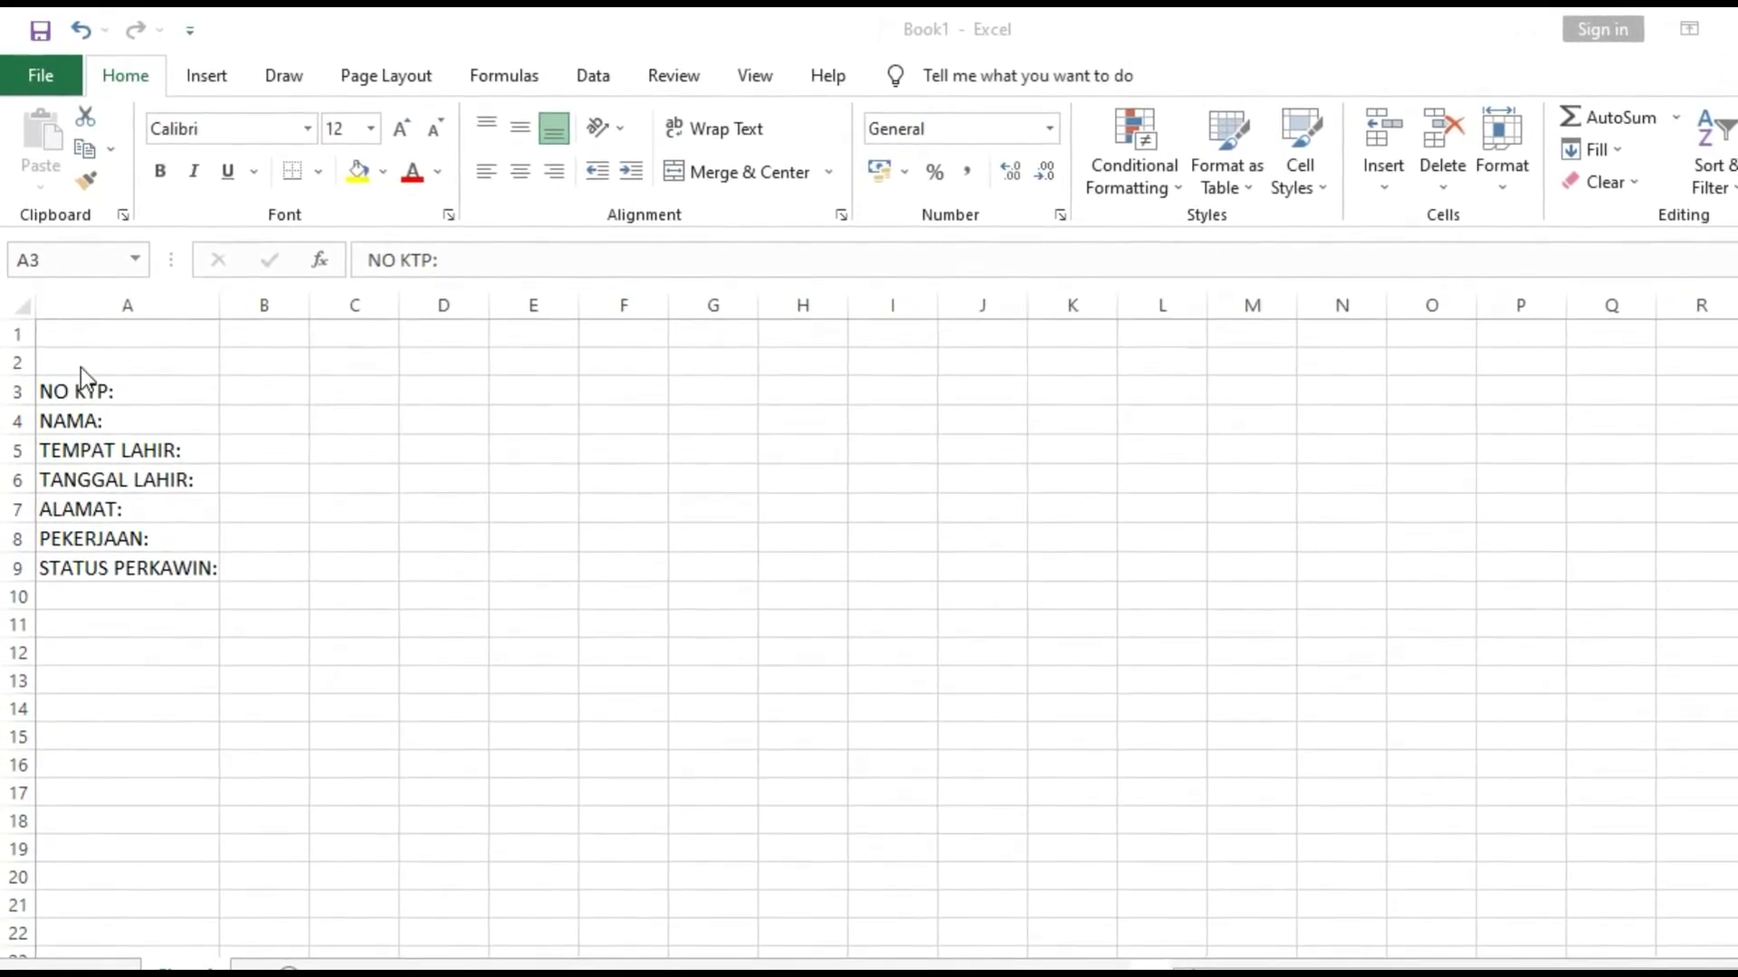
Step: Review the Sheet1 labels NO KTP through STATUS PERKAWINAN, stepping through them several times
click(80, 393)
click(86, 424)
click(90, 454)
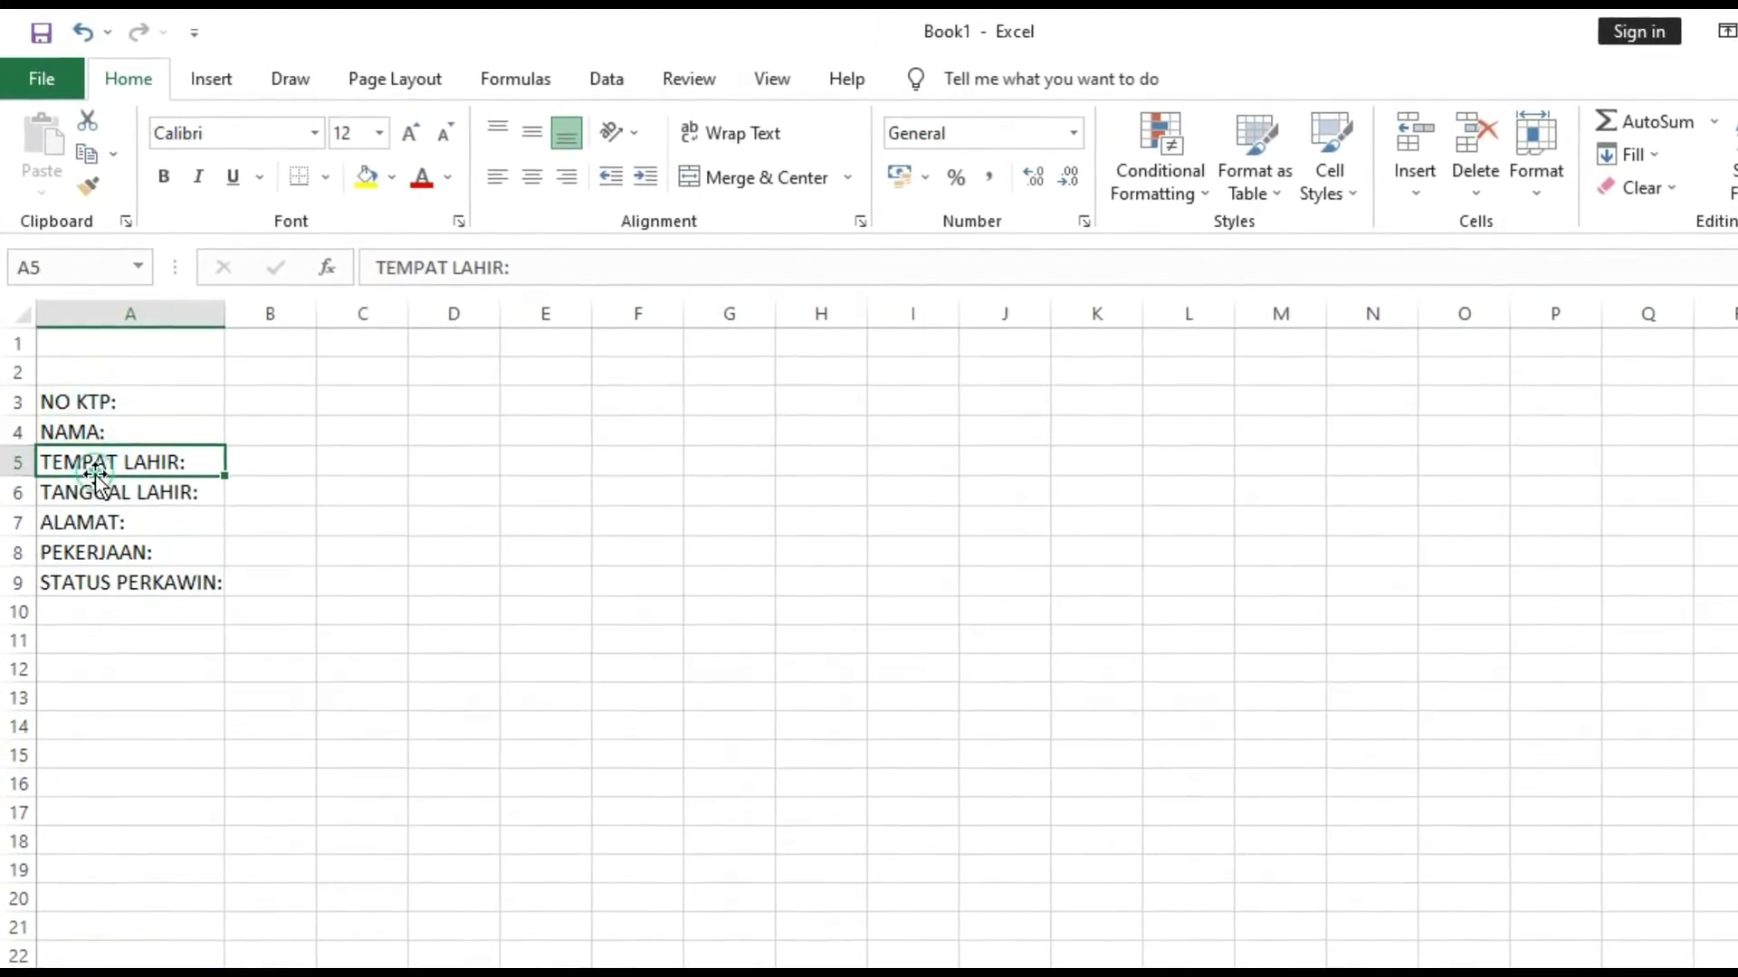
click(99, 500)
click(97, 529)
click(99, 560)
click(113, 590)
click(117, 419)
click(104, 448)
click(101, 493)
click(105, 523)
click(110, 427)
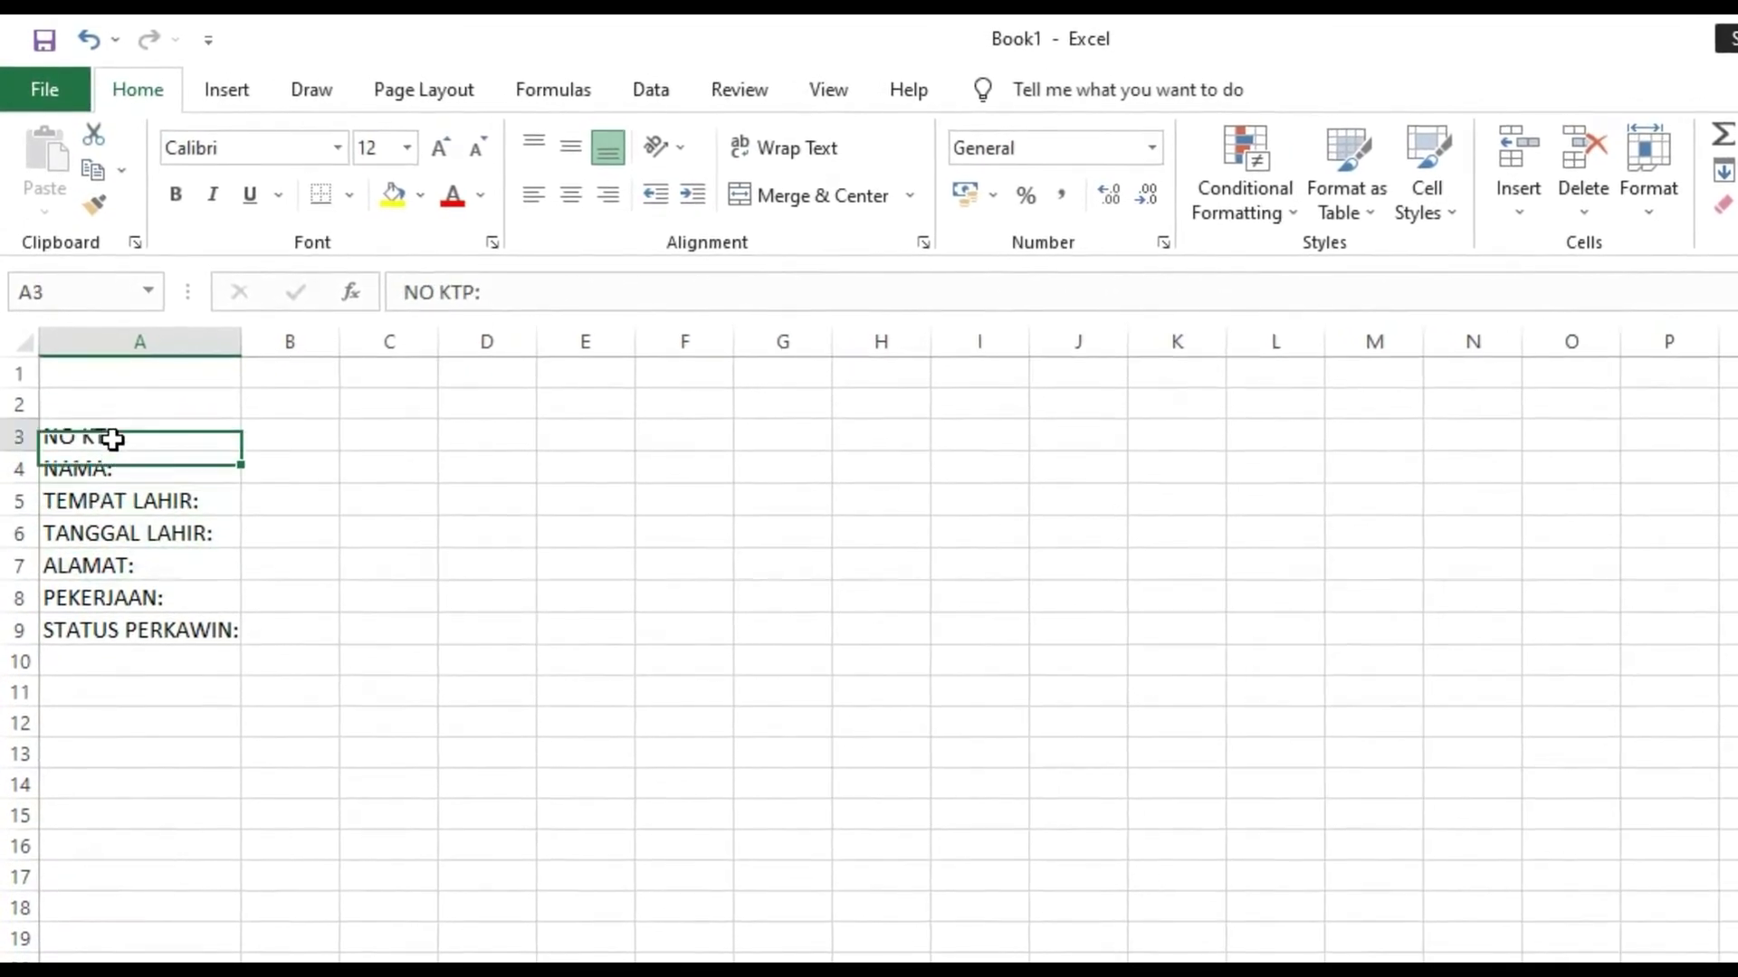
click(103, 473)
click(104, 504)
click(106, 537)
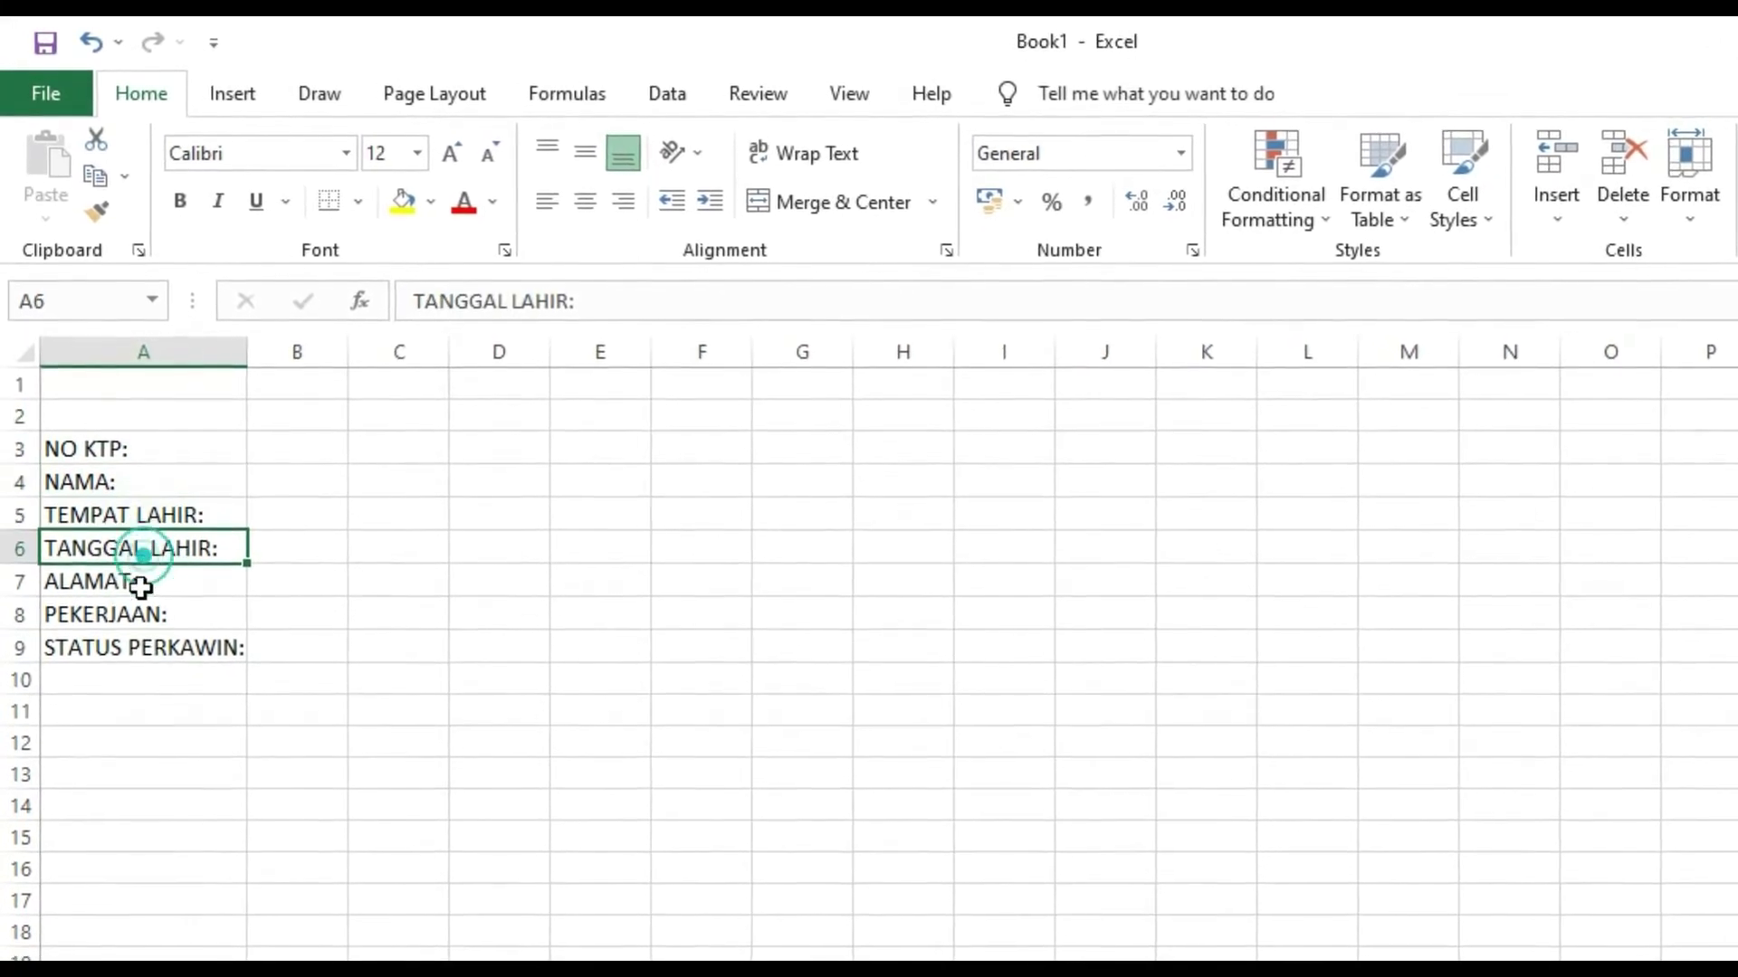
click(113, 588)
click(125, 621)
click(170, 651)
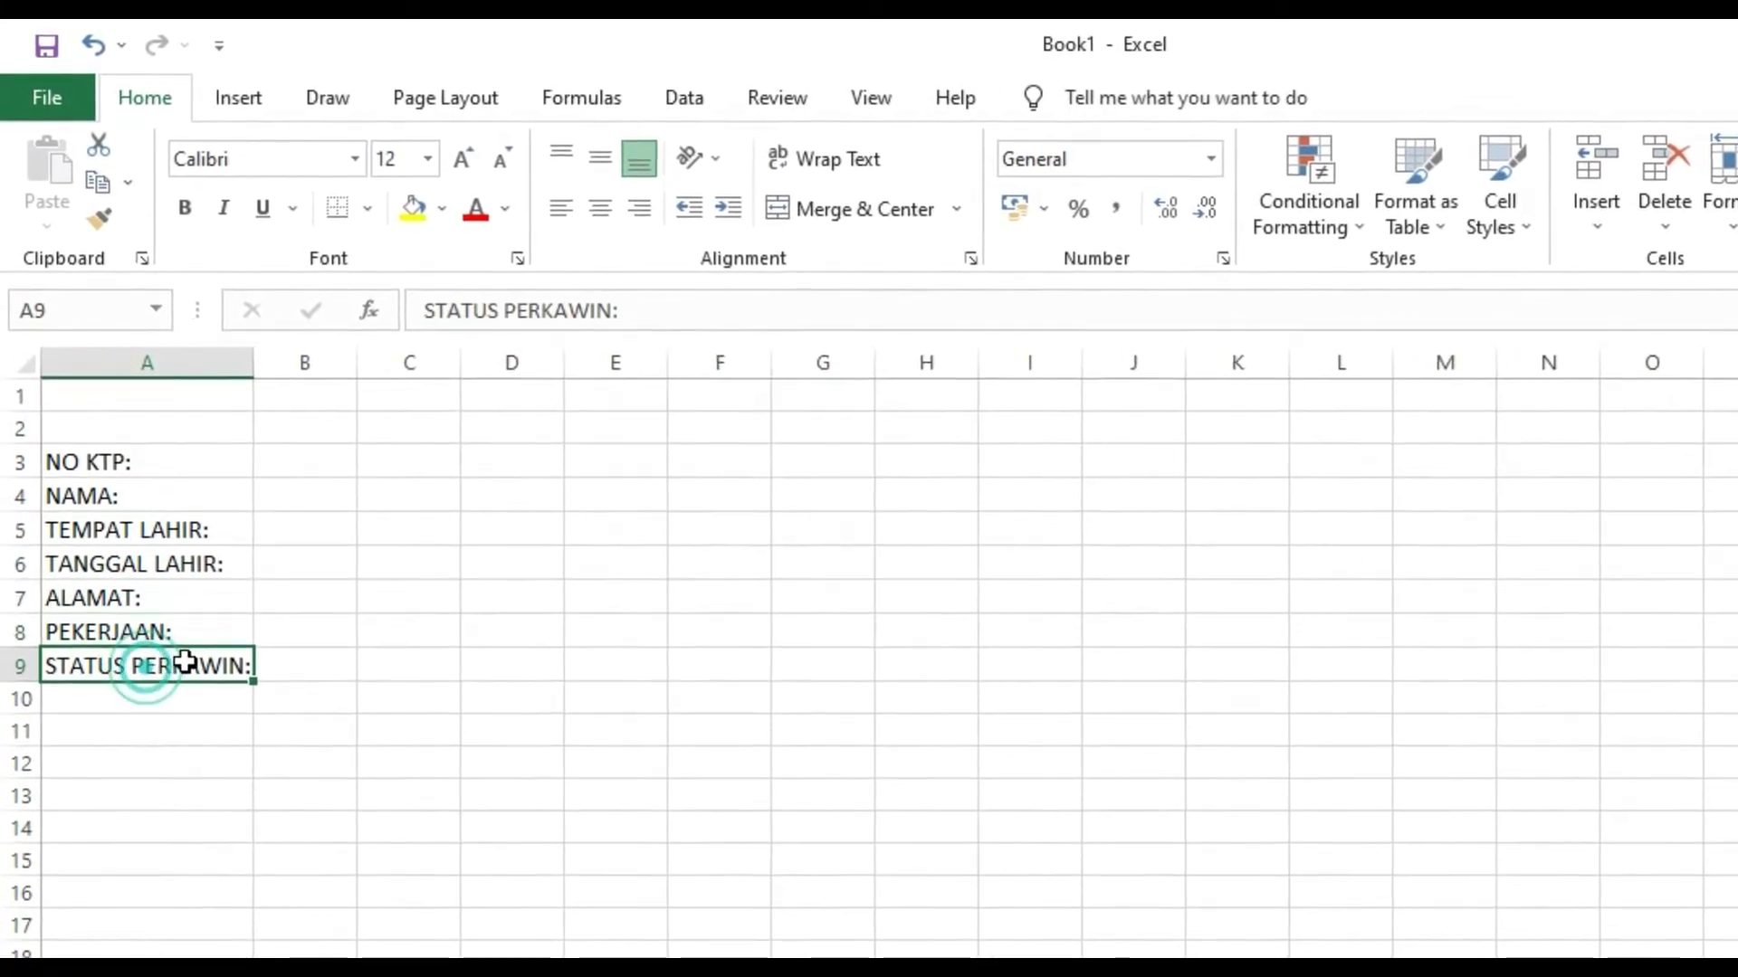
Step: Return to NO KTP, then add a blank Sheet2 and select its cell A2
click(127, 489)
click(130, 469)
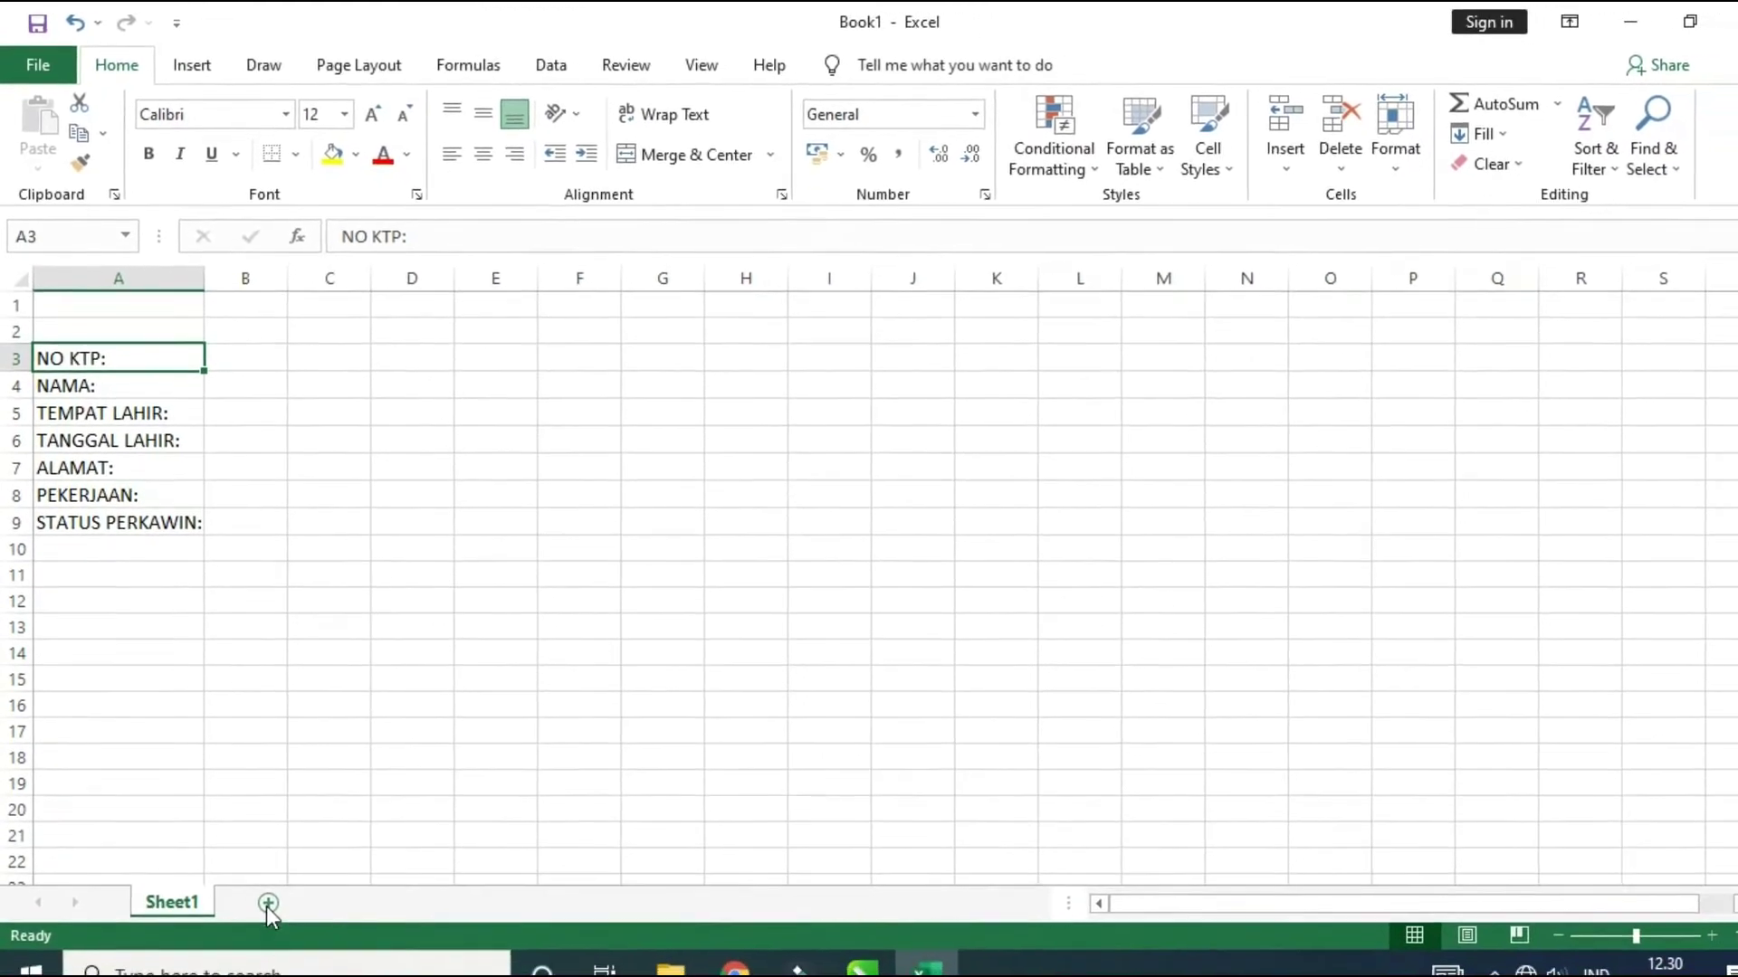
click(283, 958)
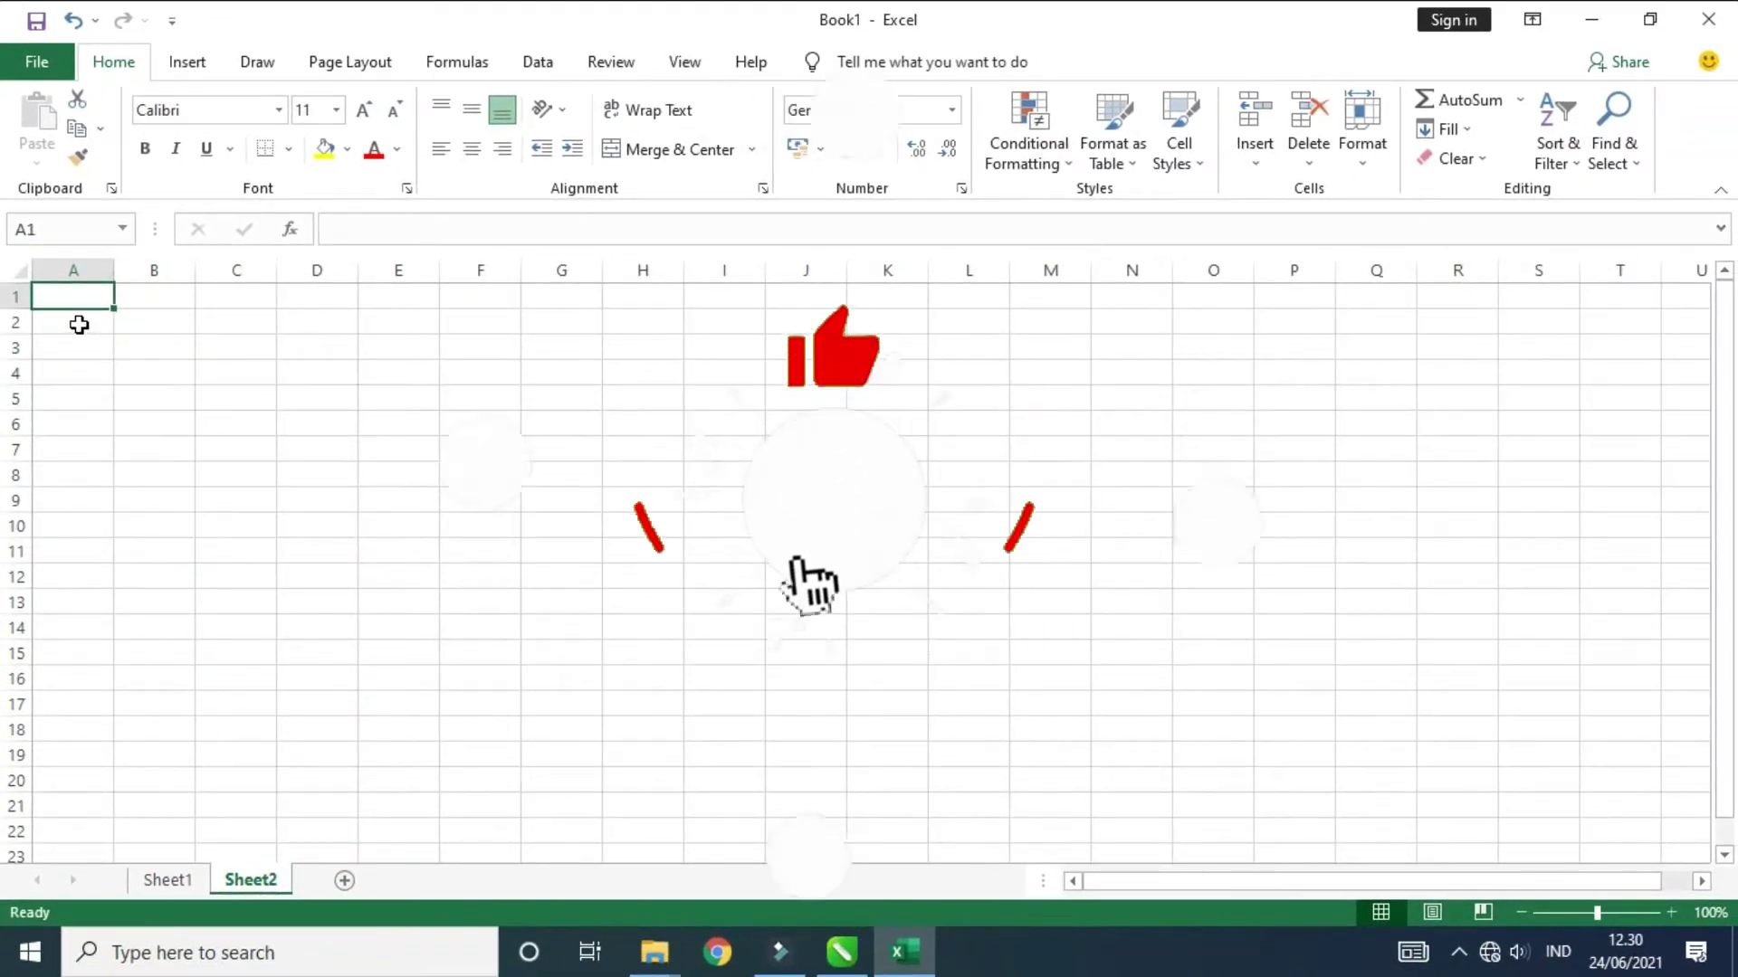
click(79, 324)
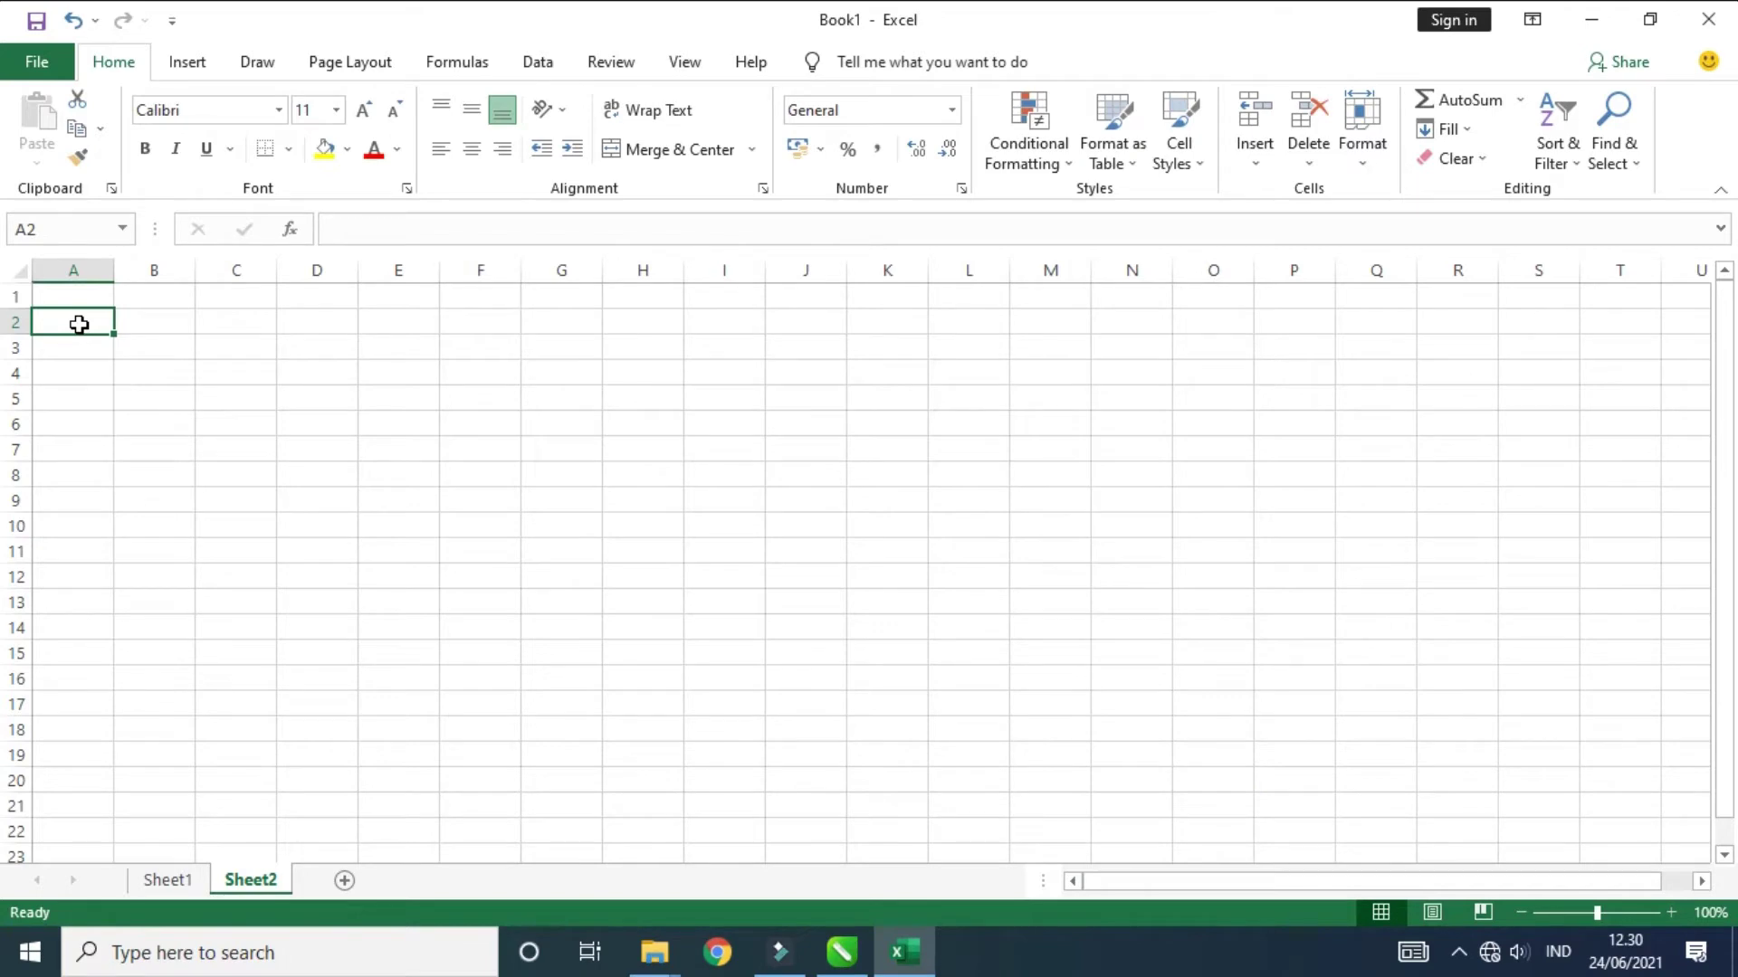
Step: Enter NO KTP, NAMA, TEMPAT LAHIR and TANGGAL LAHIR in A2:A5
text(N)
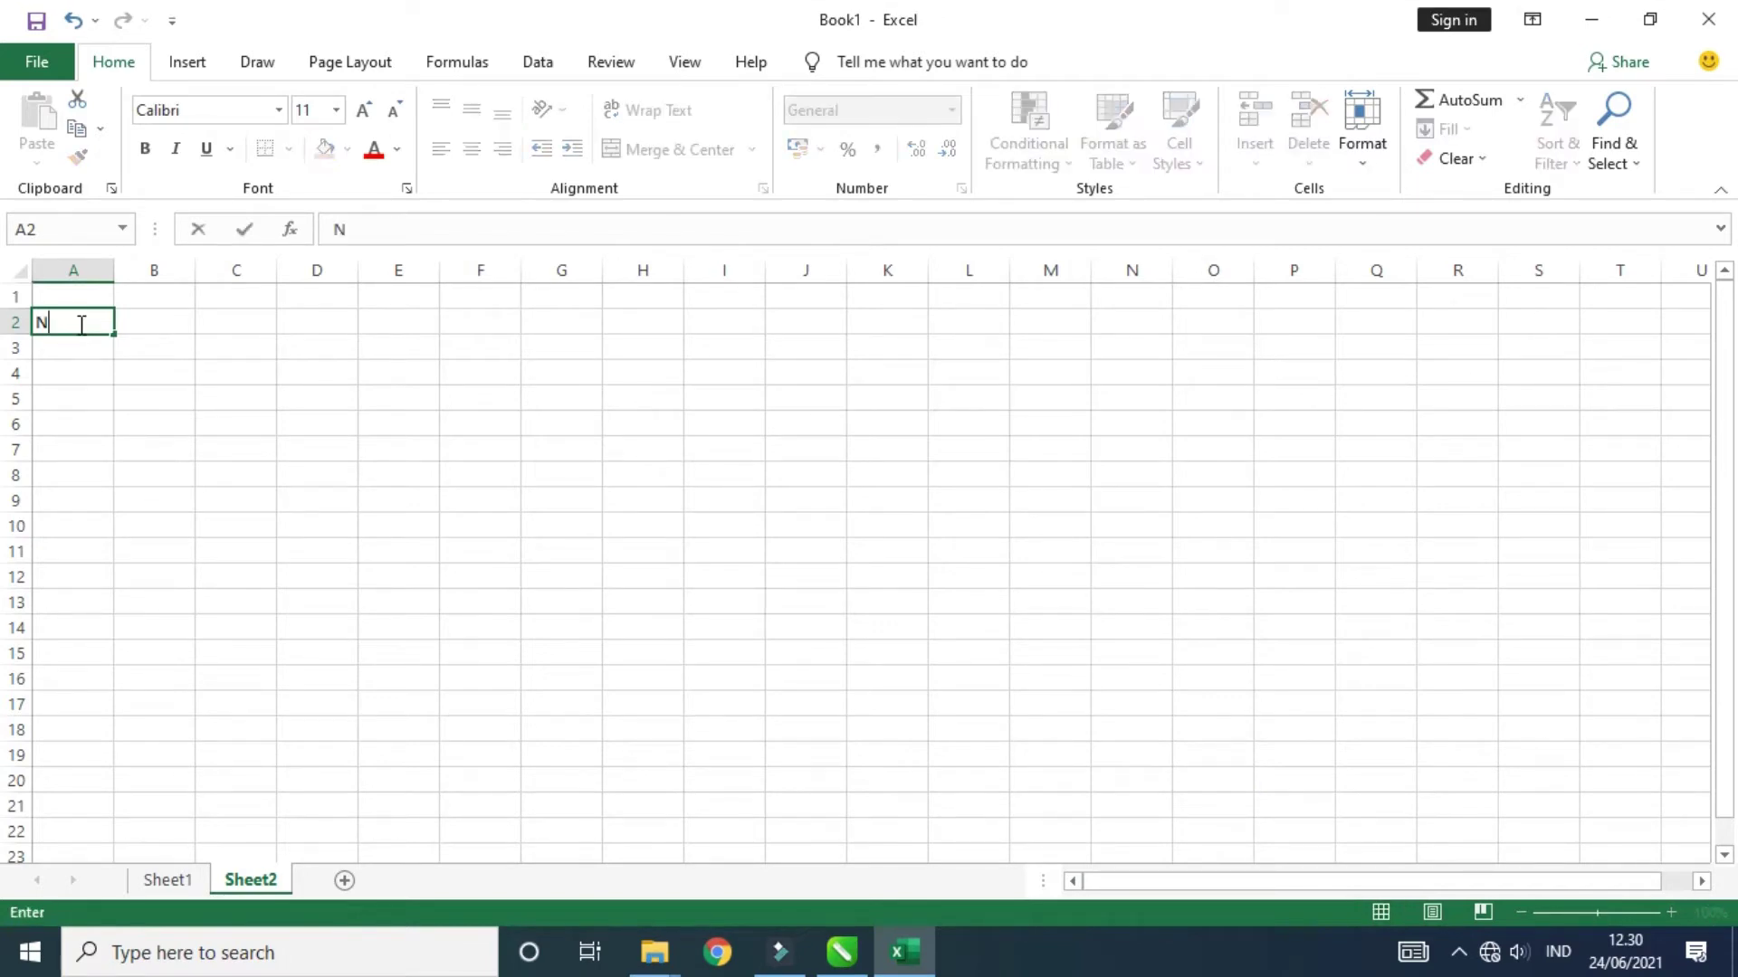
text(O KTP)
key(Return)
text(NAMA)
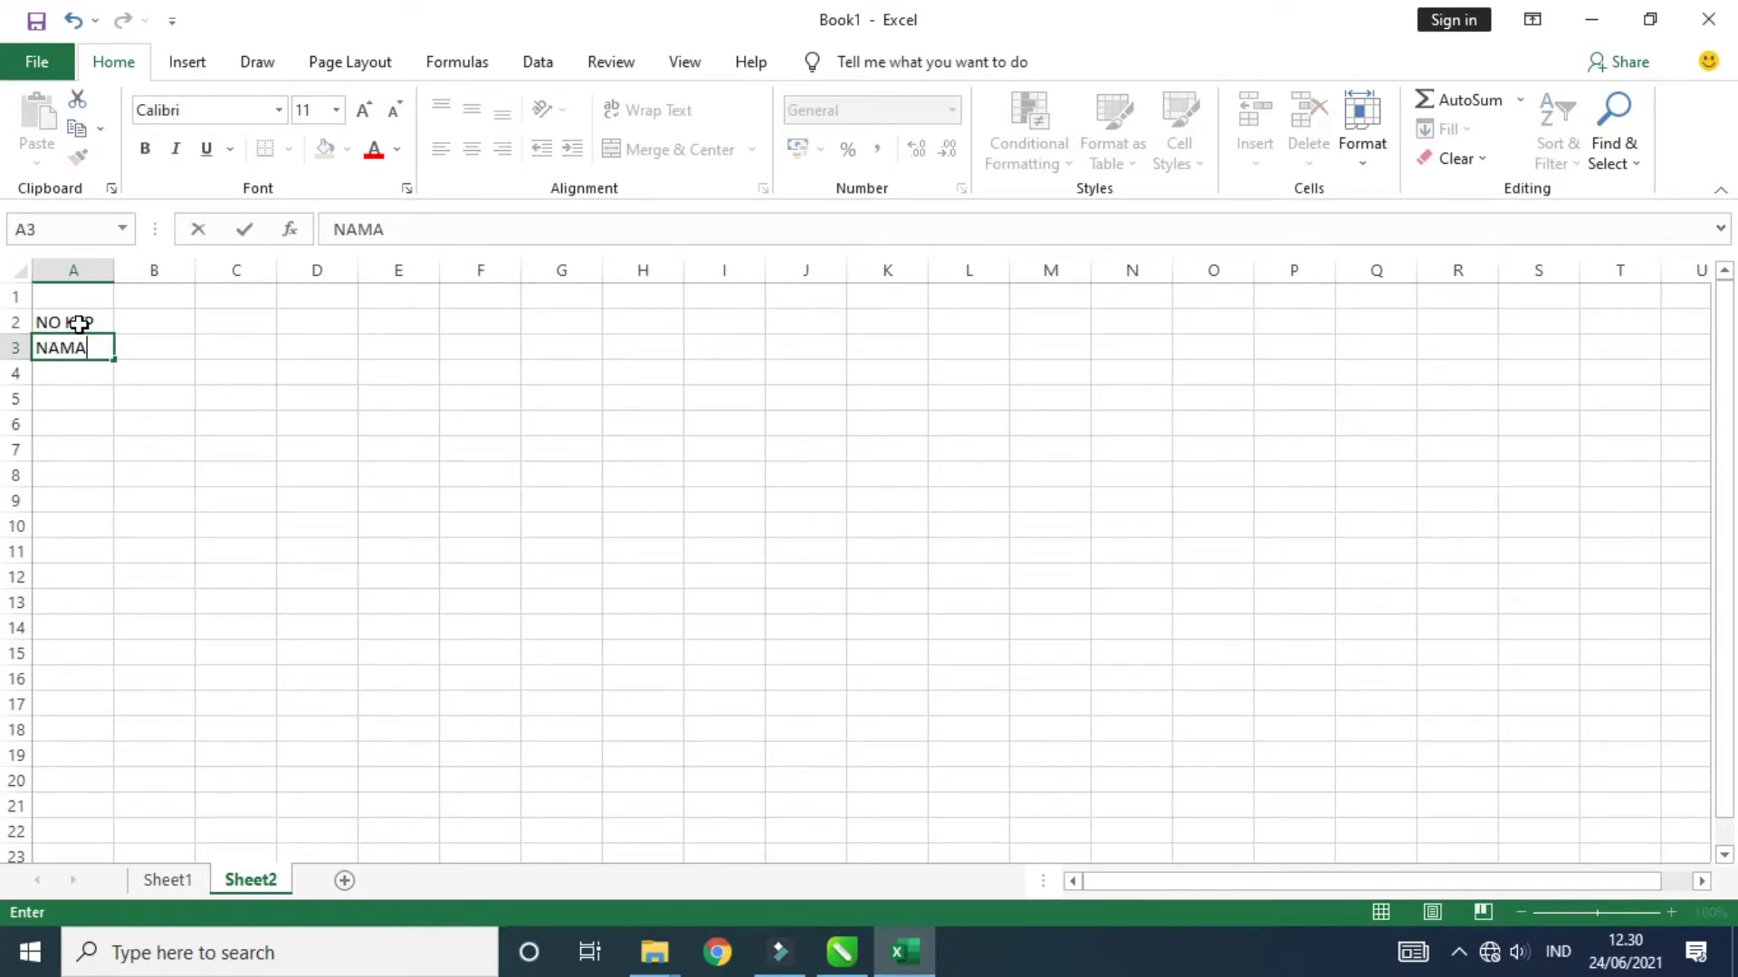
key(Return)
text(TEMPAT)
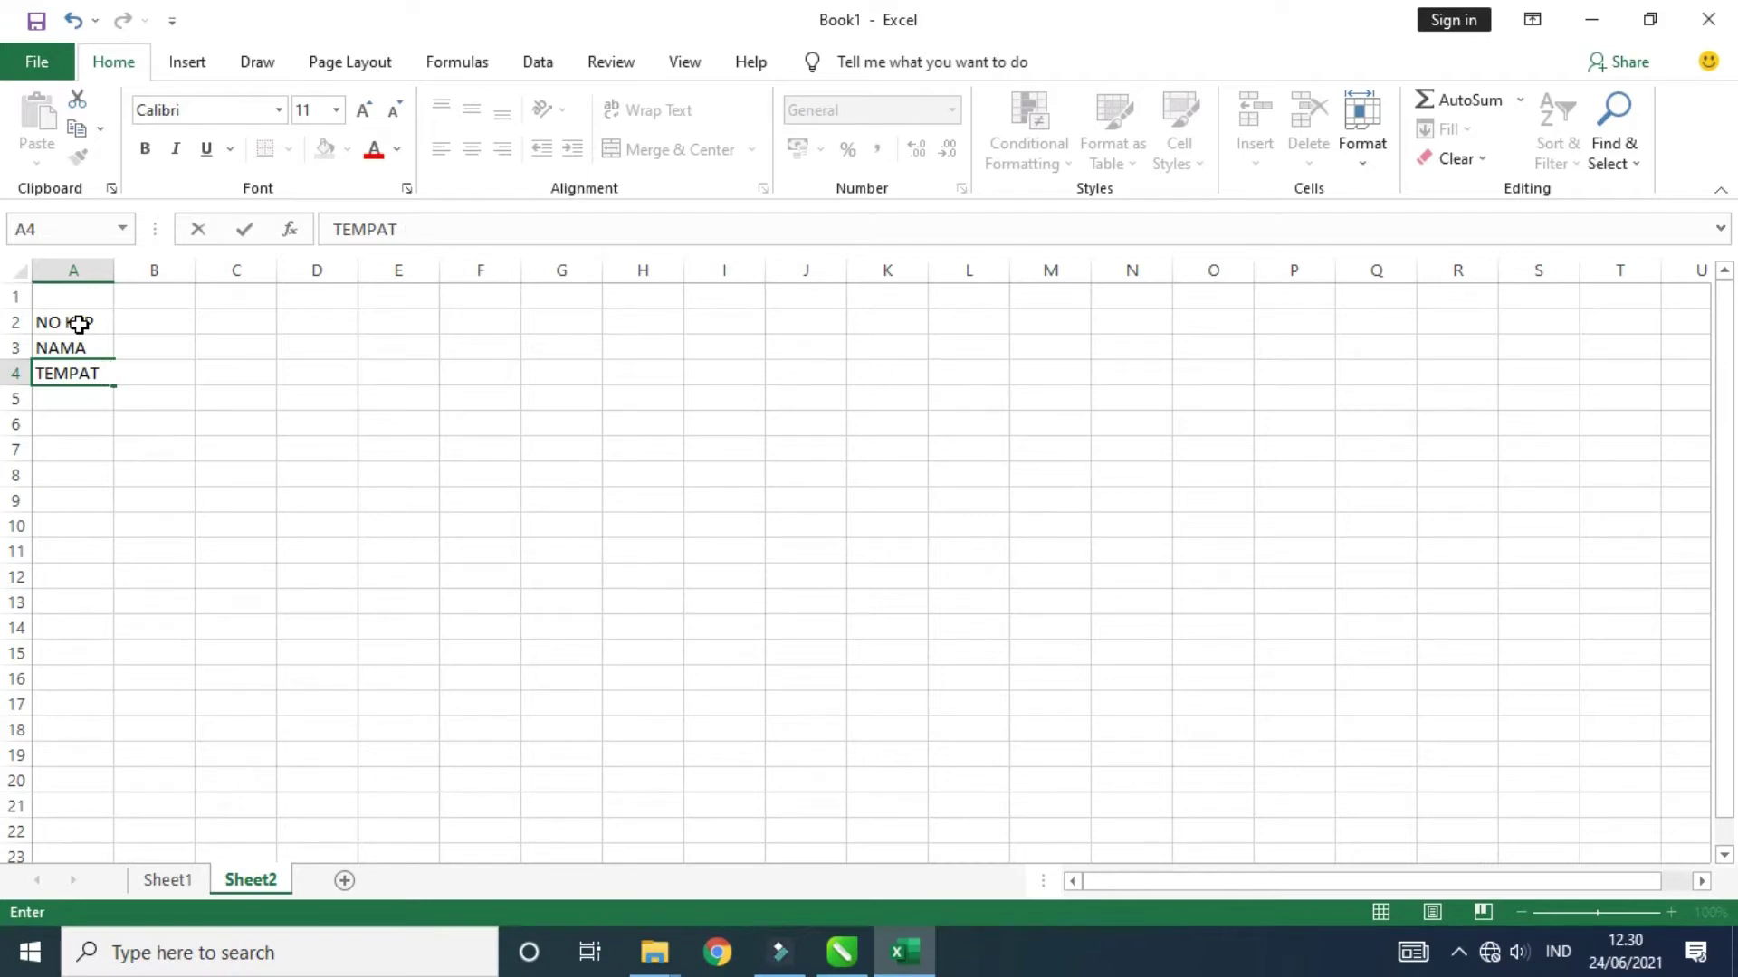
text( LAHIR)
key(Return)
text(TANGGAL)
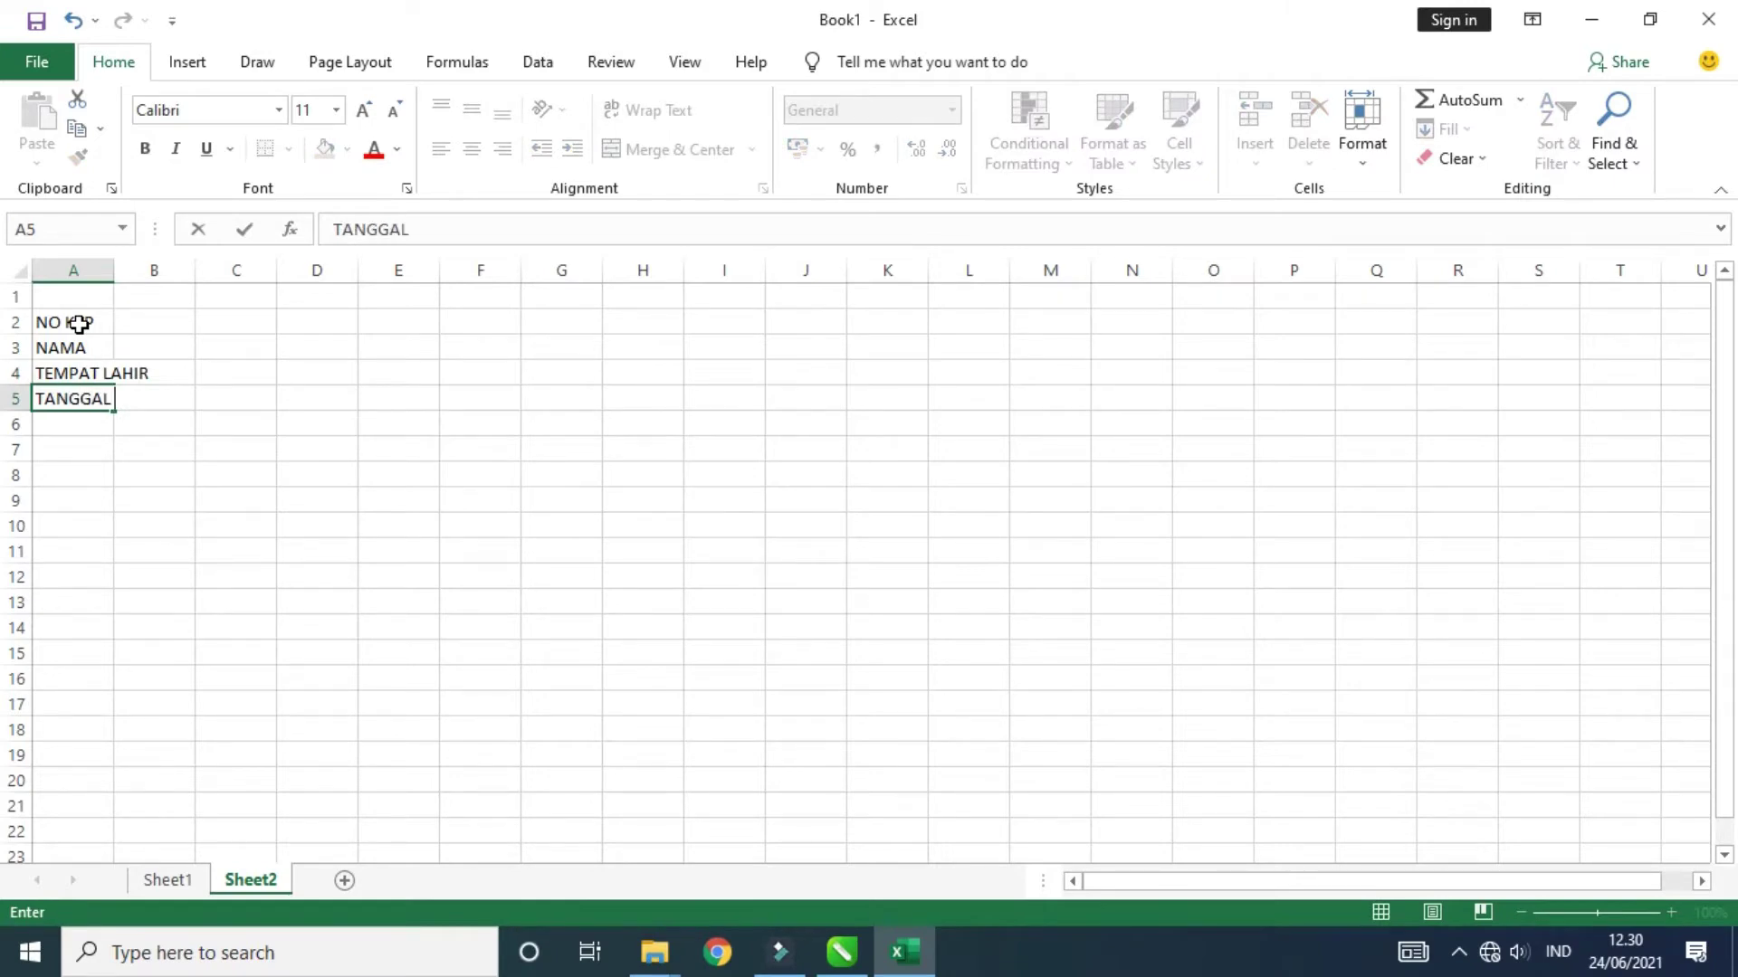
text( LAHIR)
key(Return)
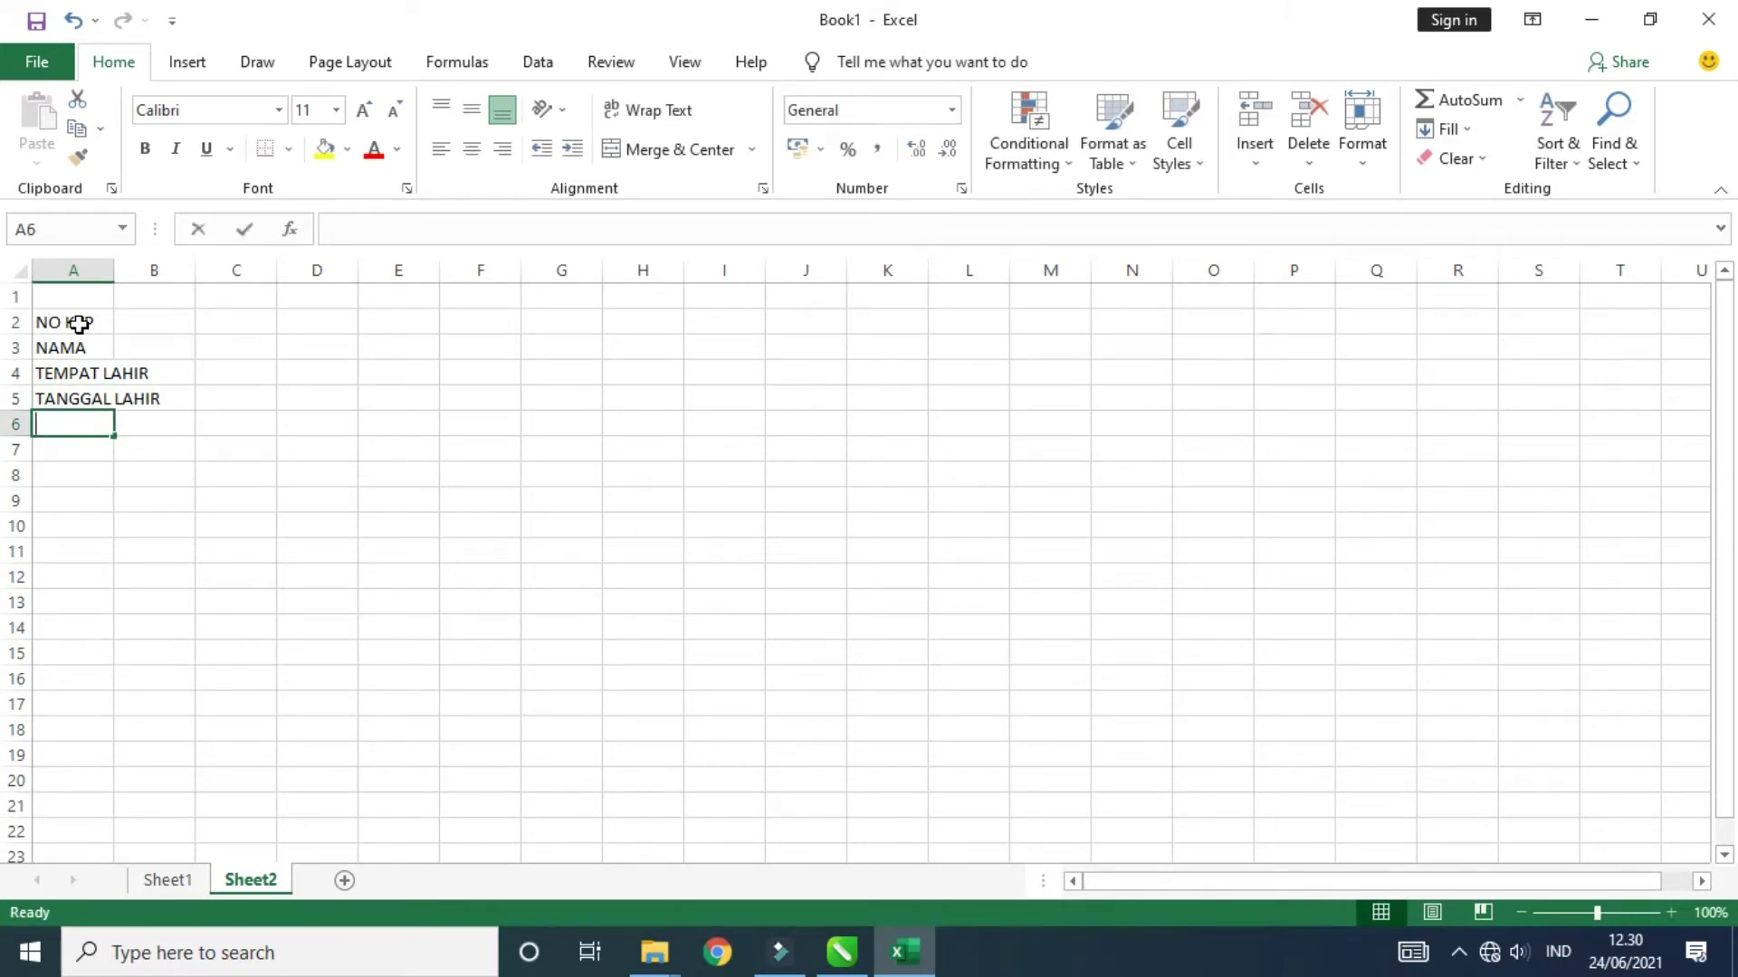
Step: Enter ALAMAT, PEKERJAAN and STATUS PERKAWINAN in A6:A8, then return to A2
text(ALAMAT)
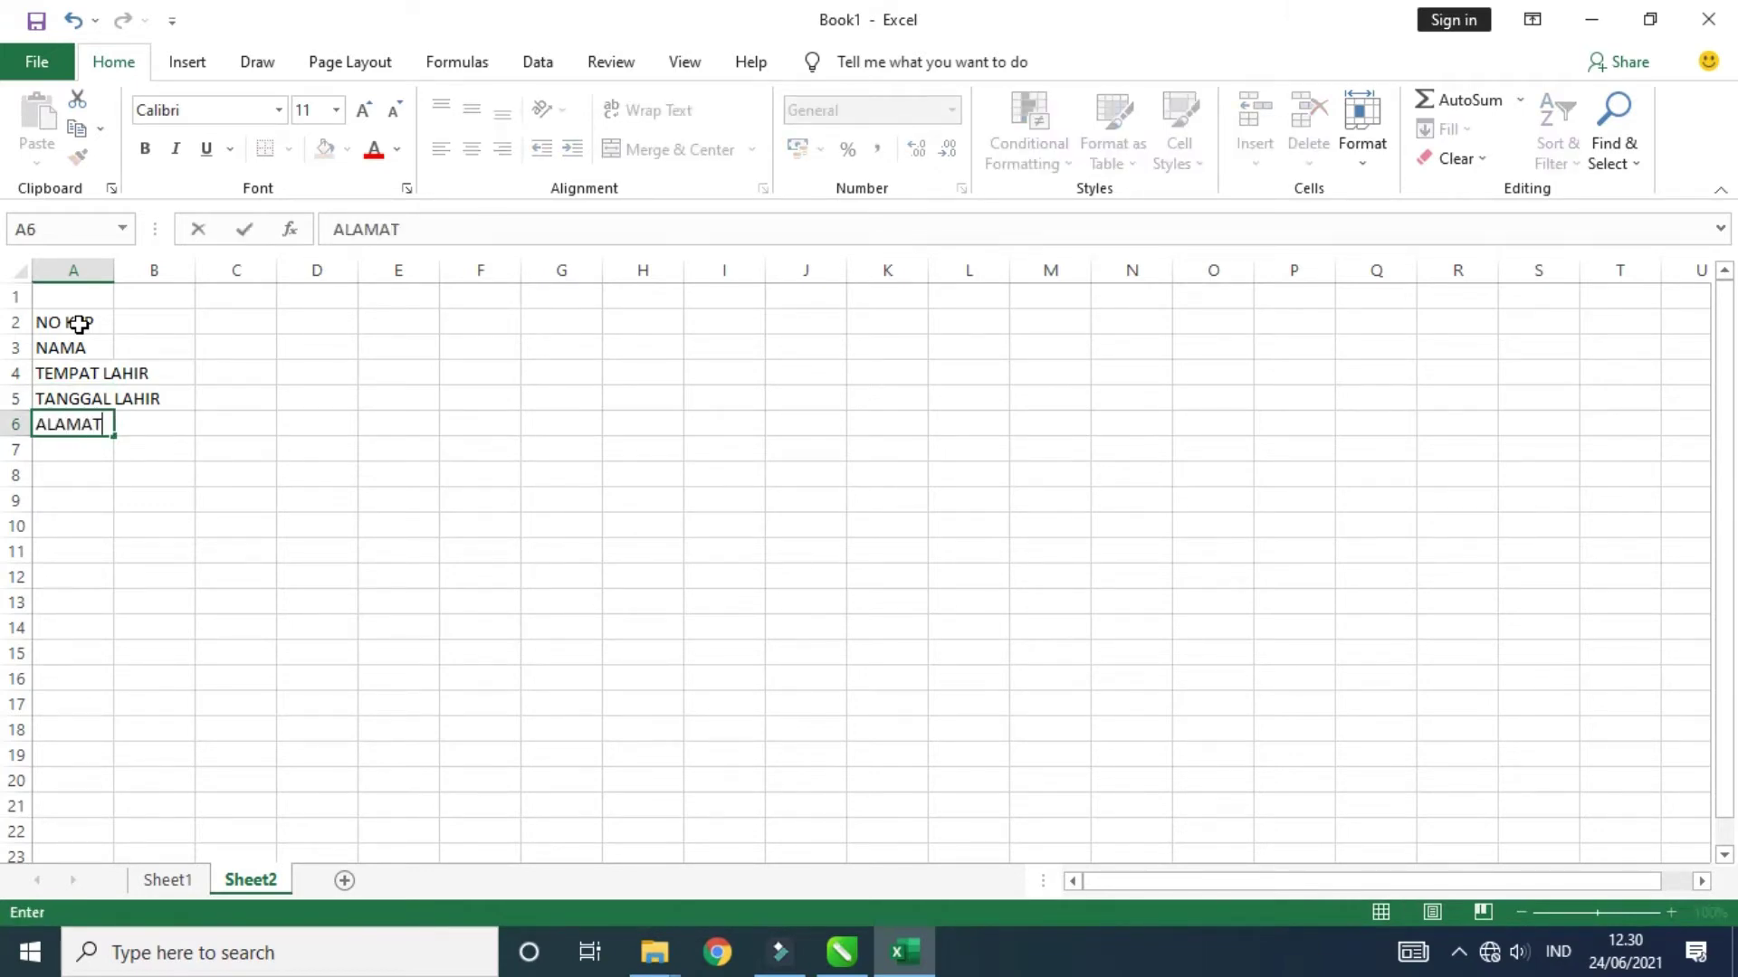
key(Return)
text(PEKERJAAN)
key(Return)
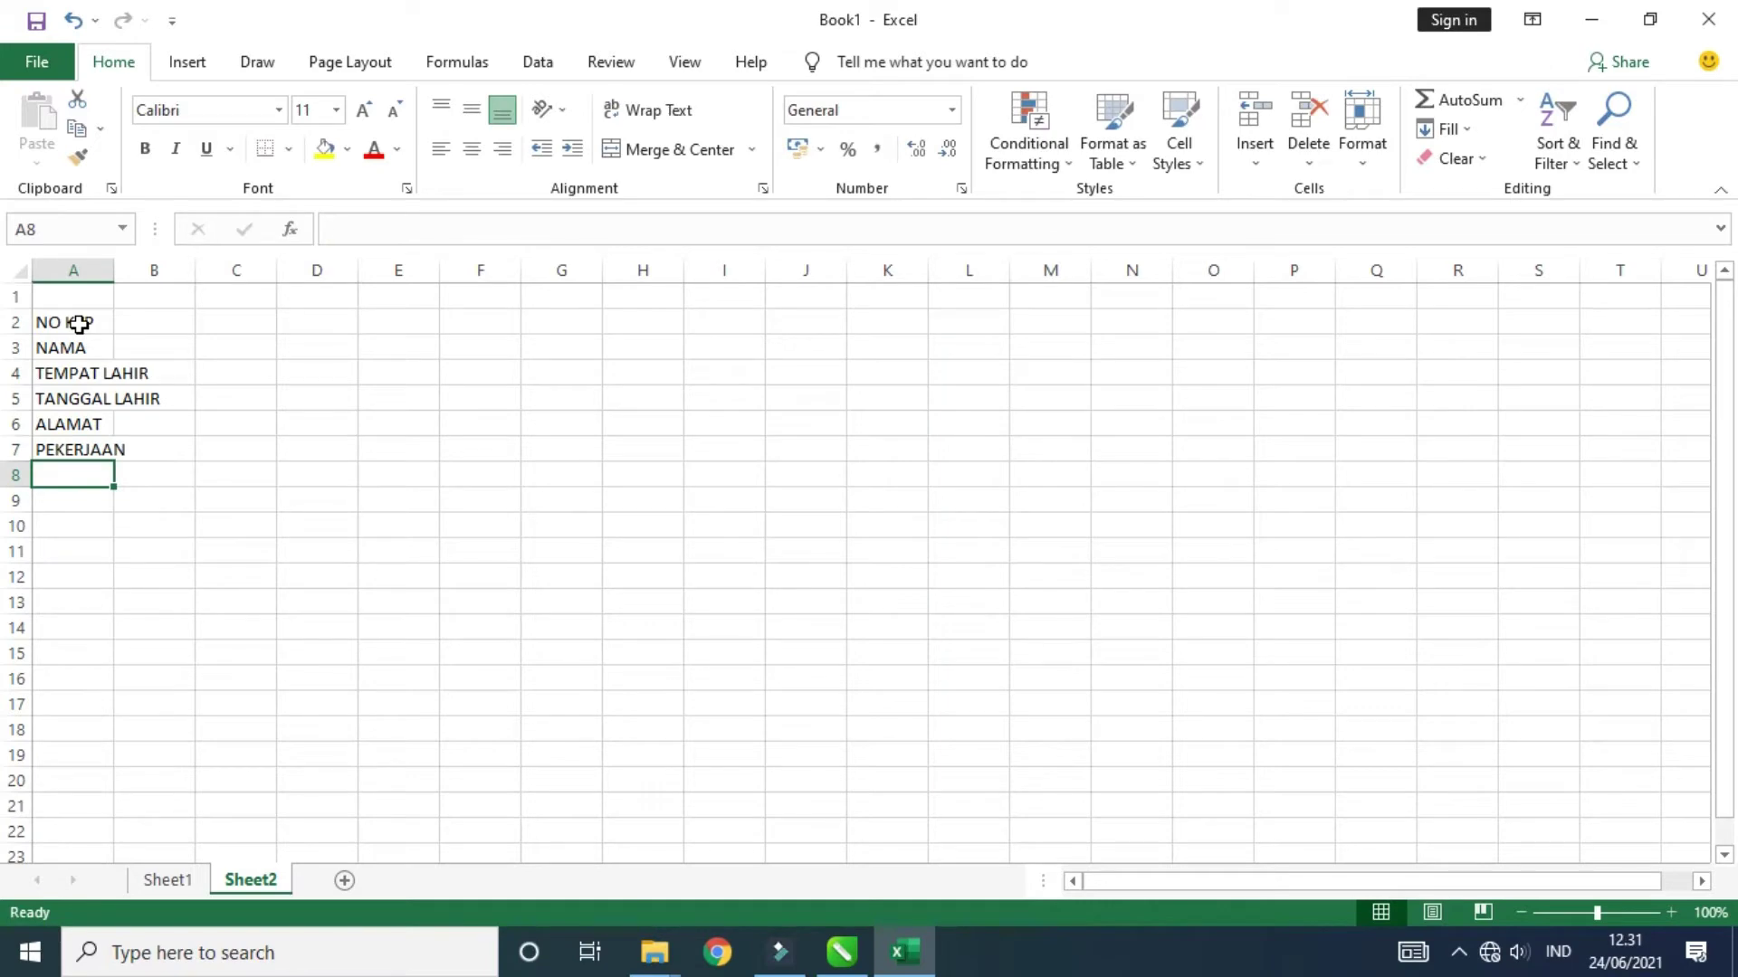
text(STATUS PERKAWINAN)
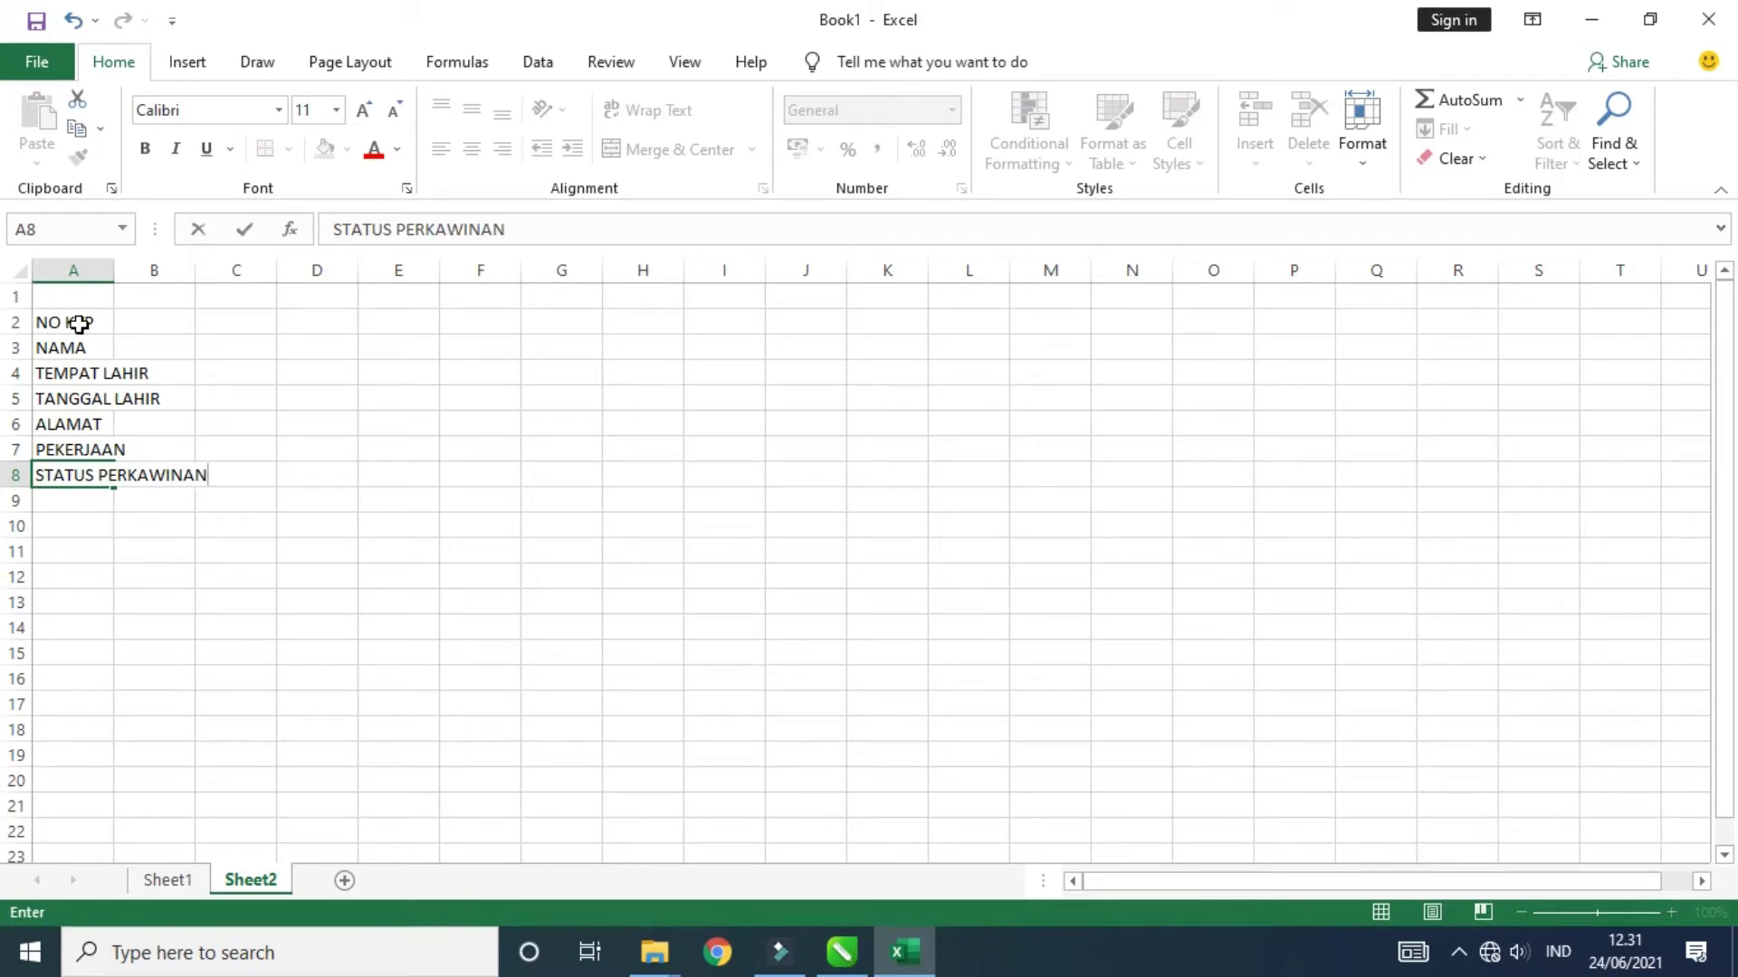
click(80, 324)
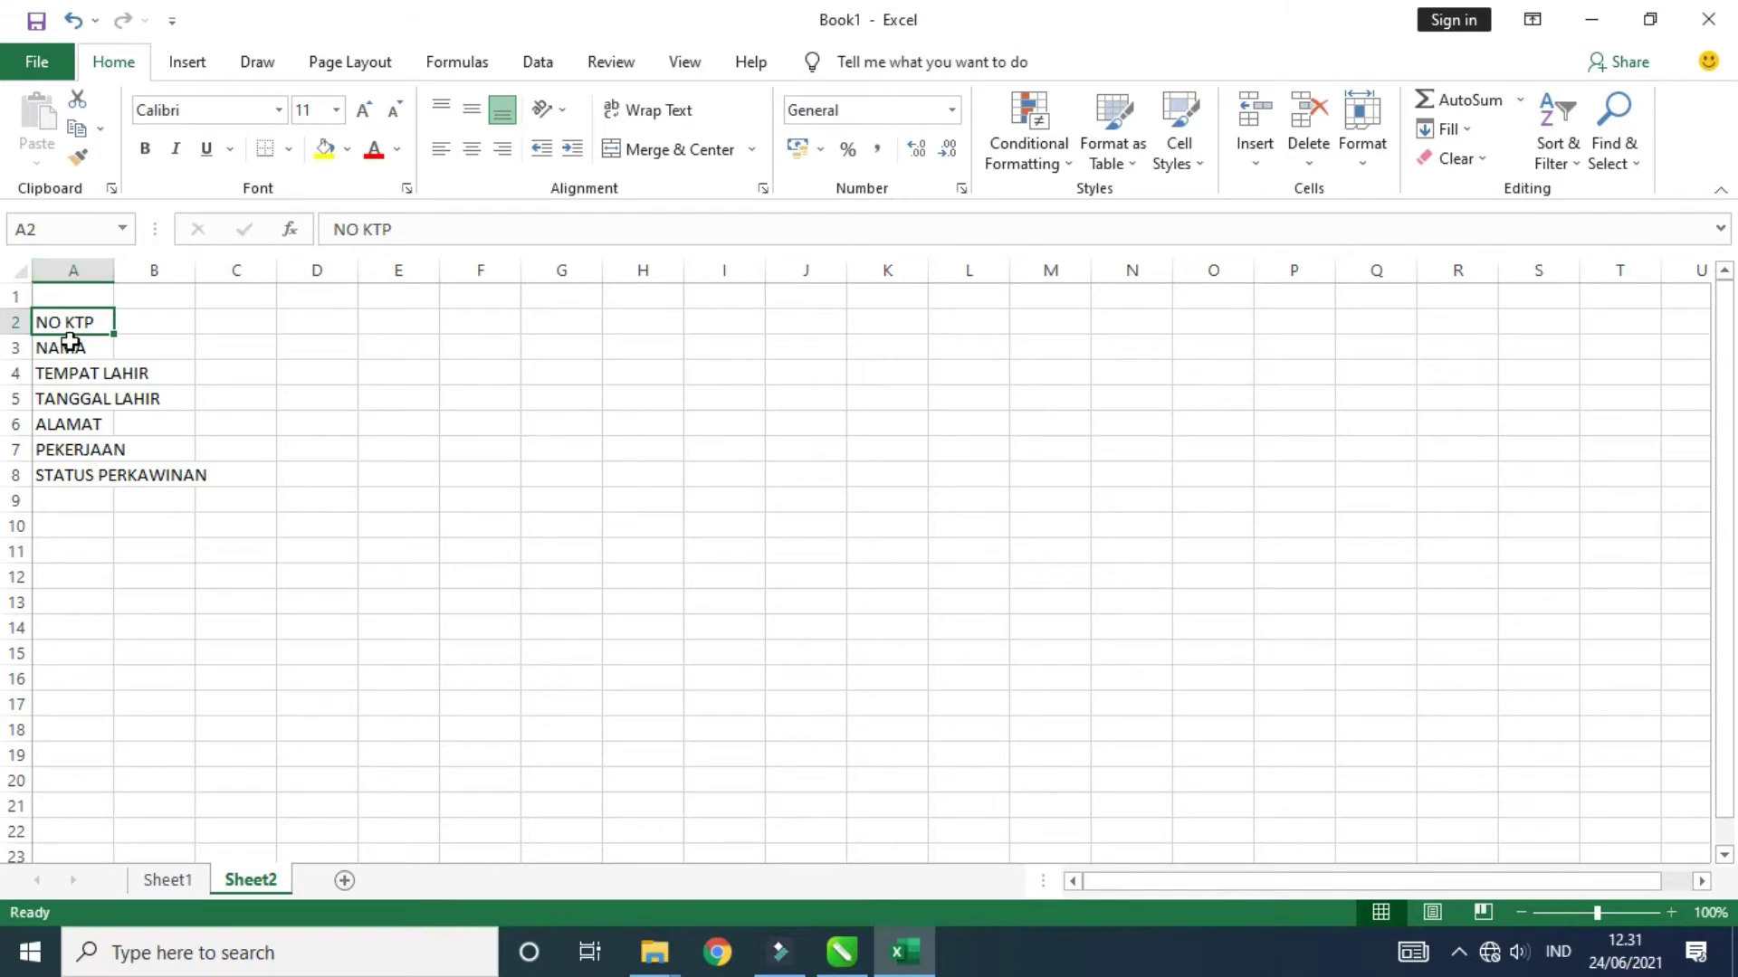
Step: Select column A and open Format Cells from its right-click menu
click(84, 259)
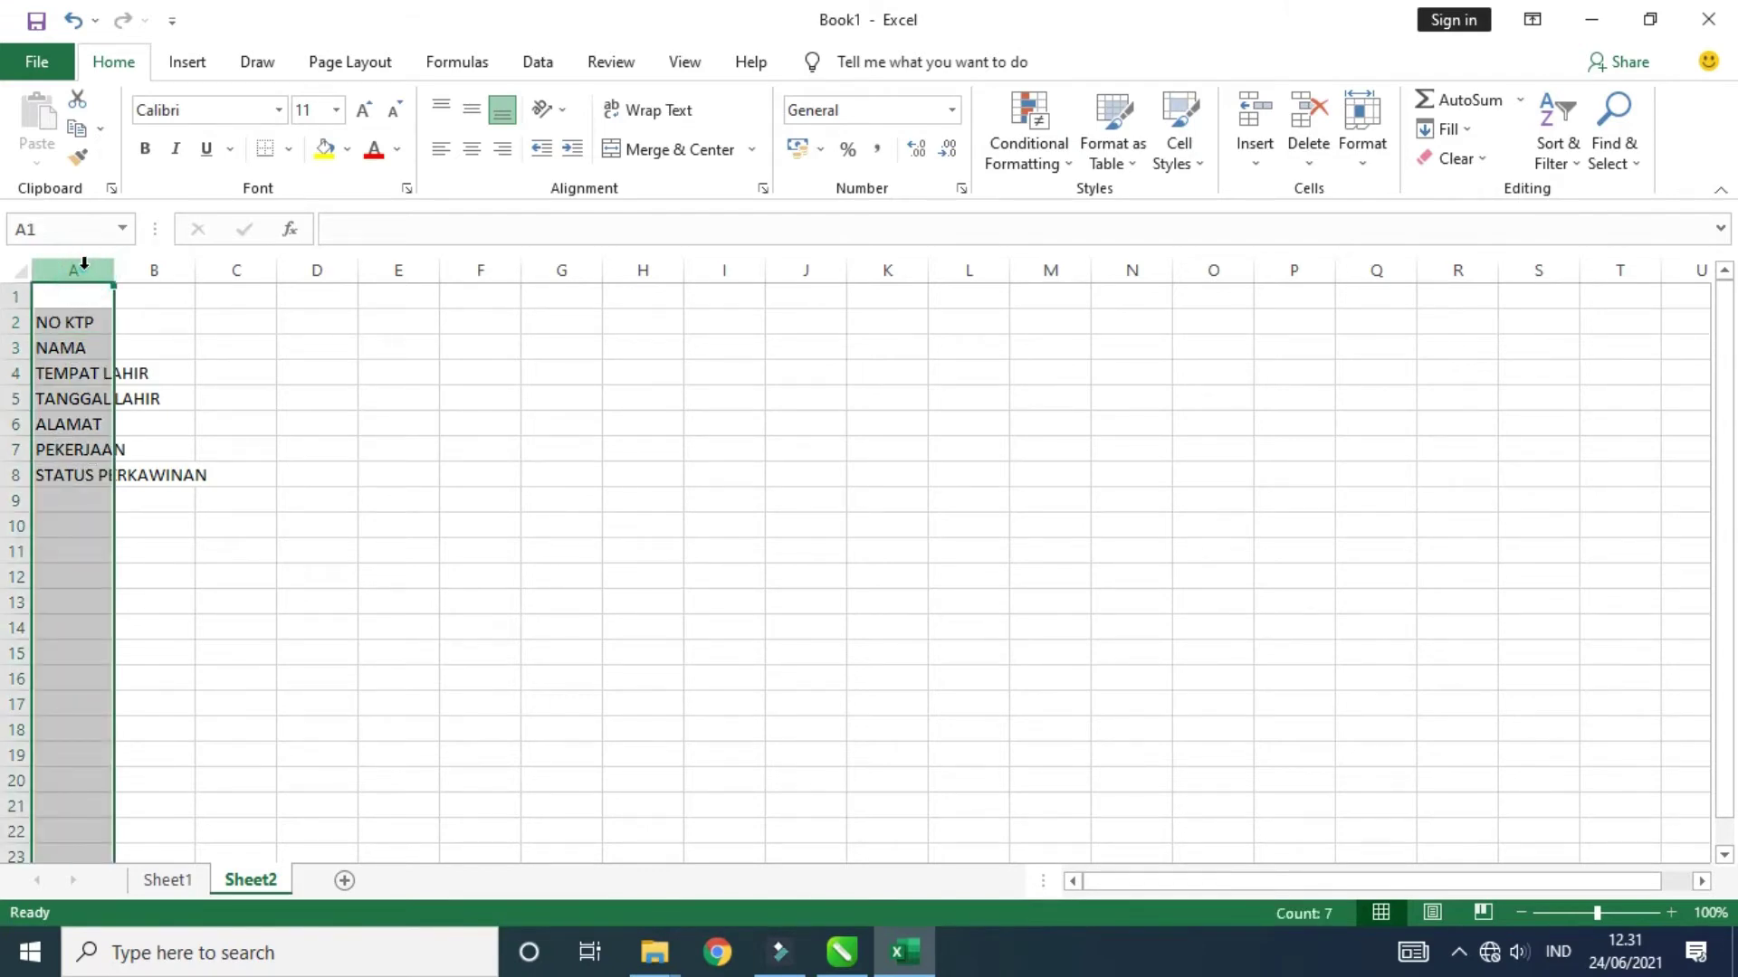
right_click(81, 355)
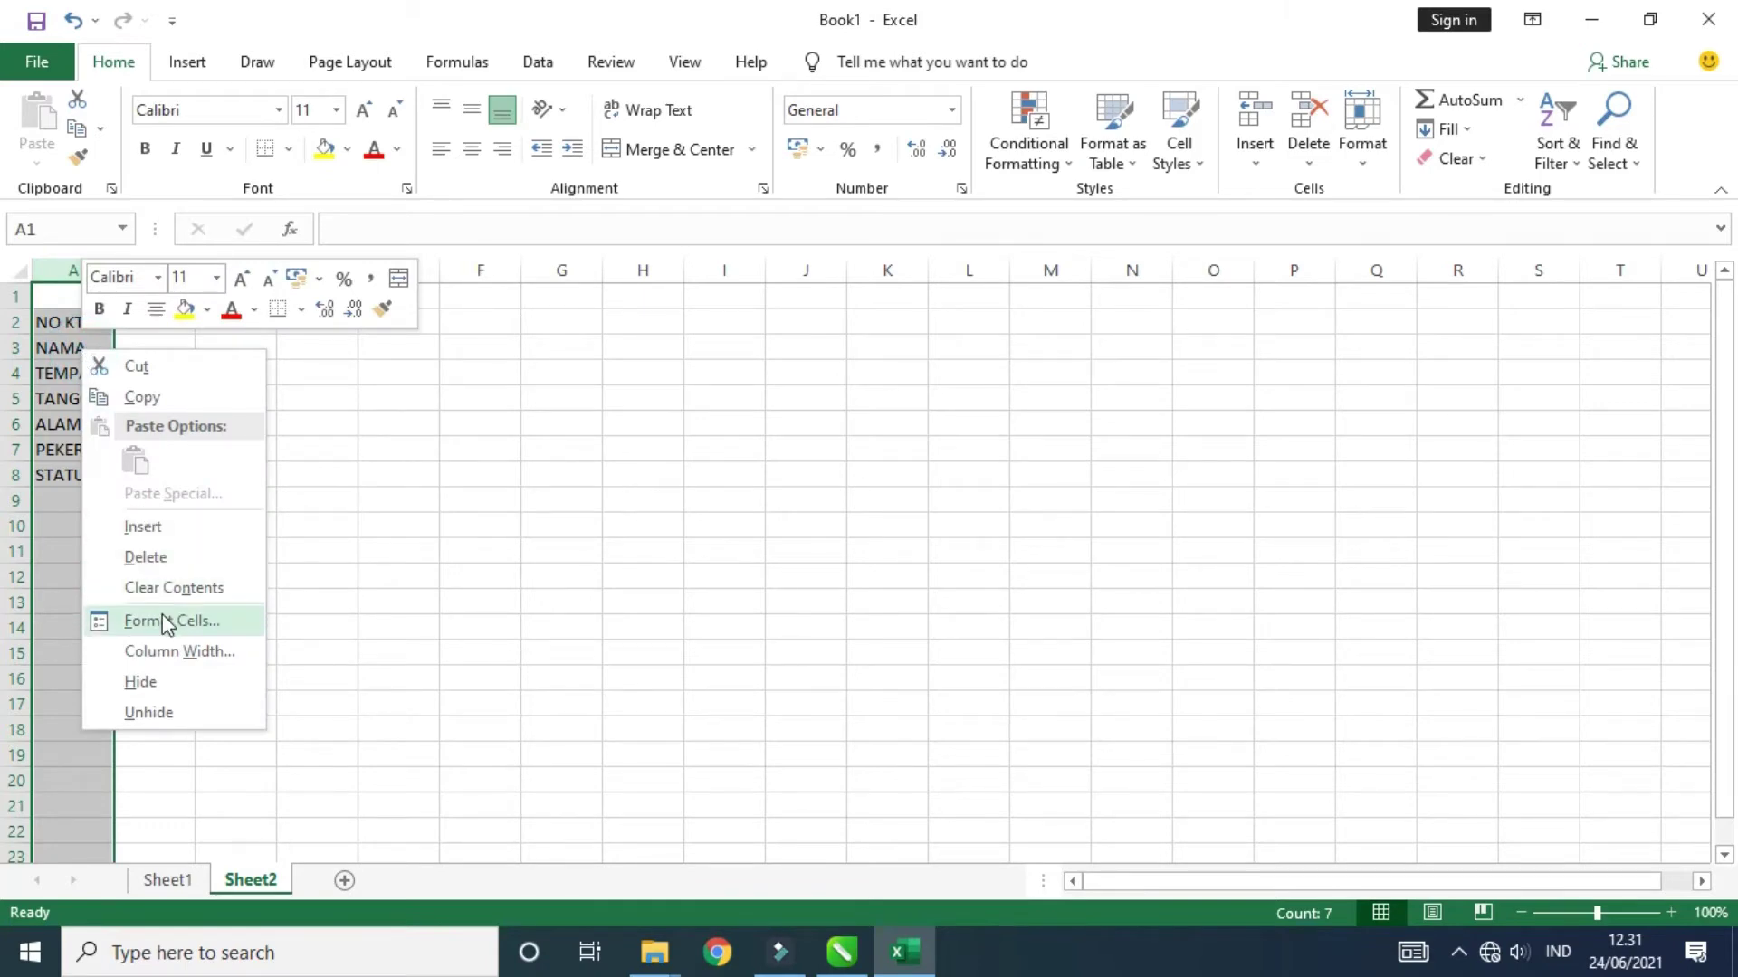
click(163, 623)
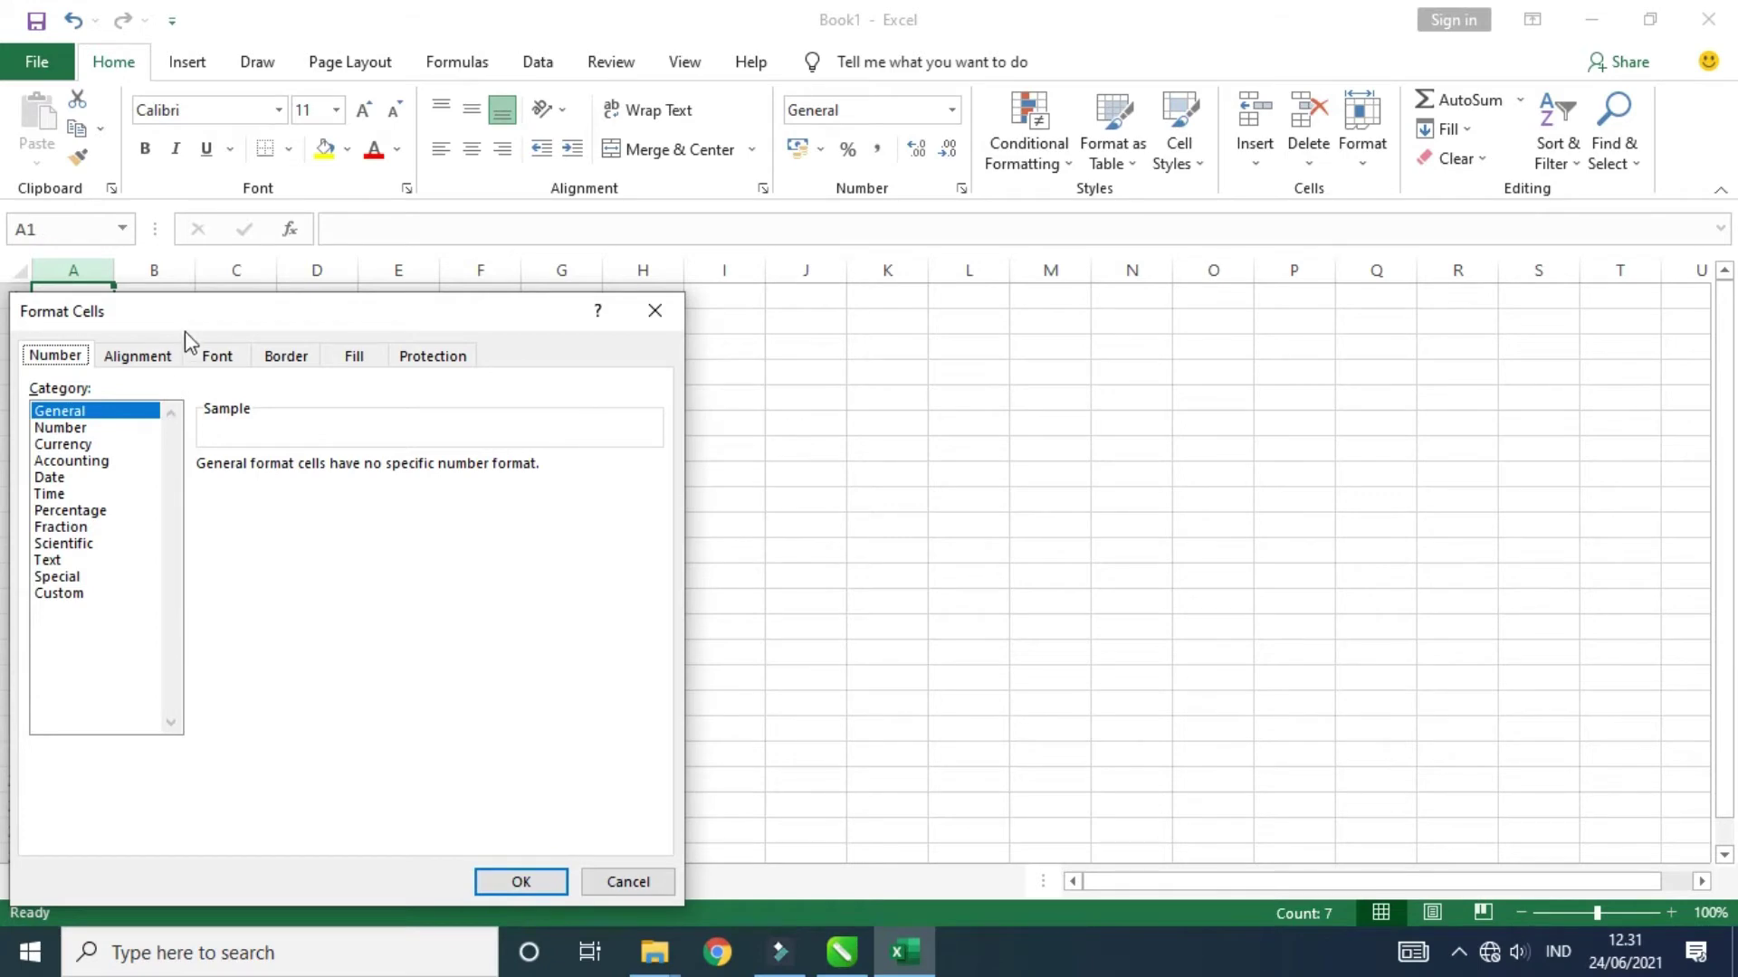
Step: Replace General with the custom number format @ * ":" for column A
drag(193, 316, 347, 246)
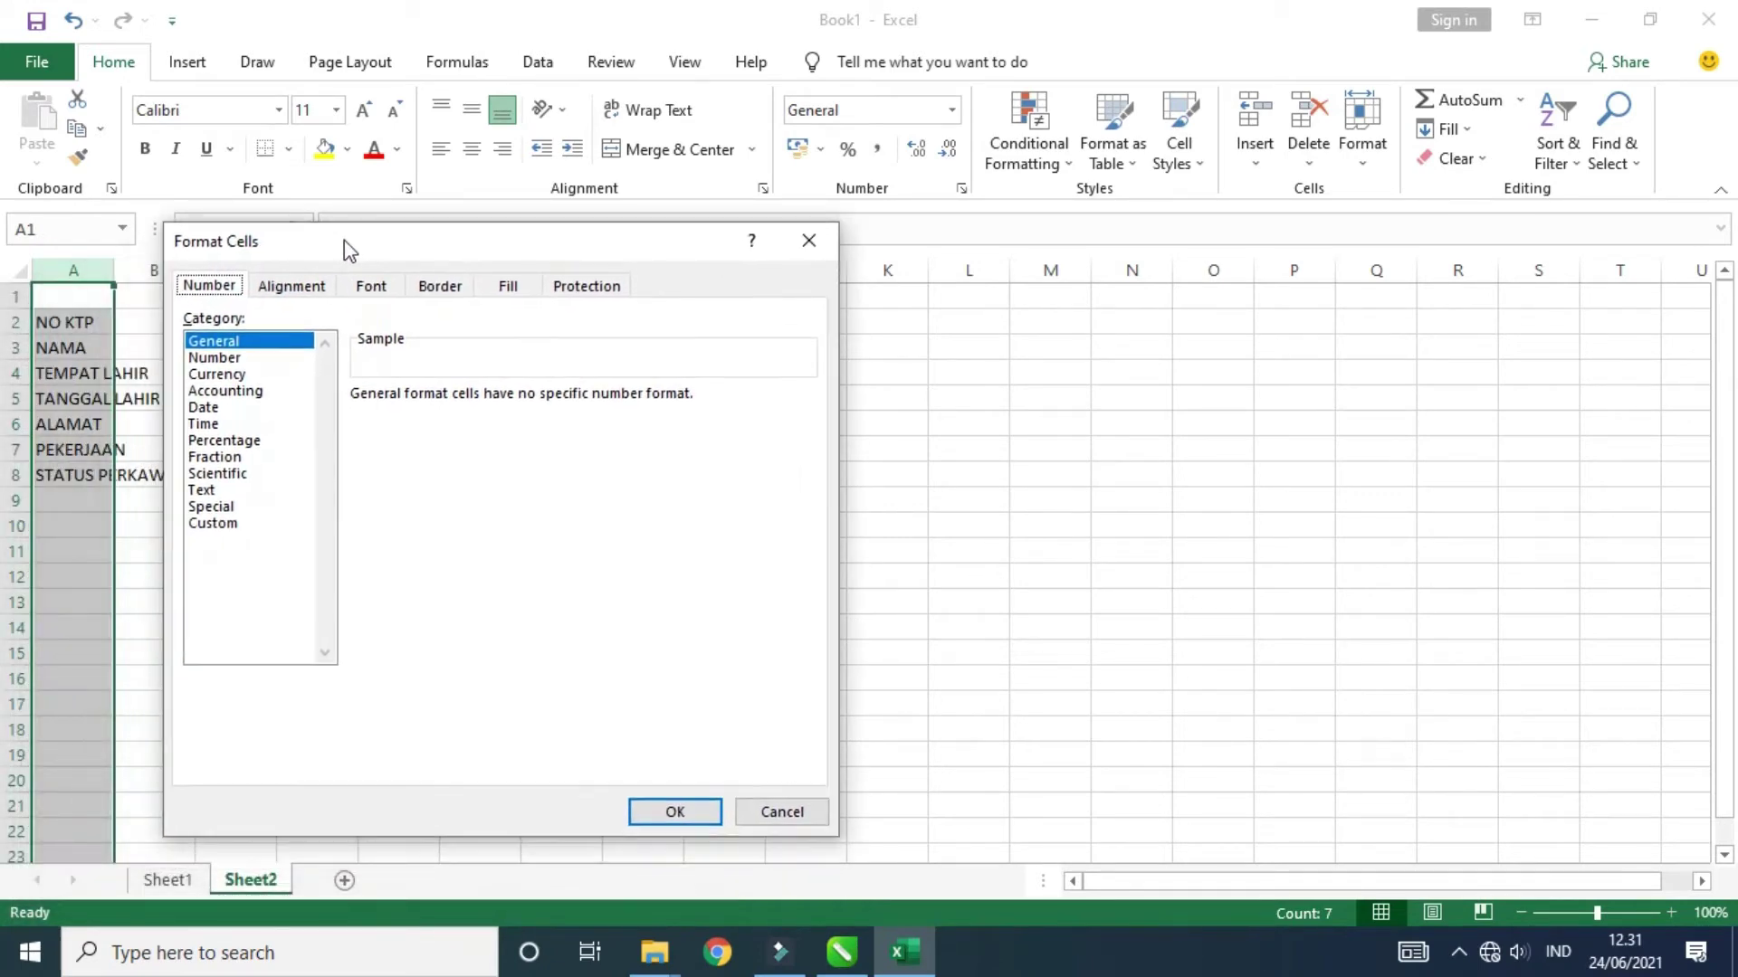
click(213, 523)
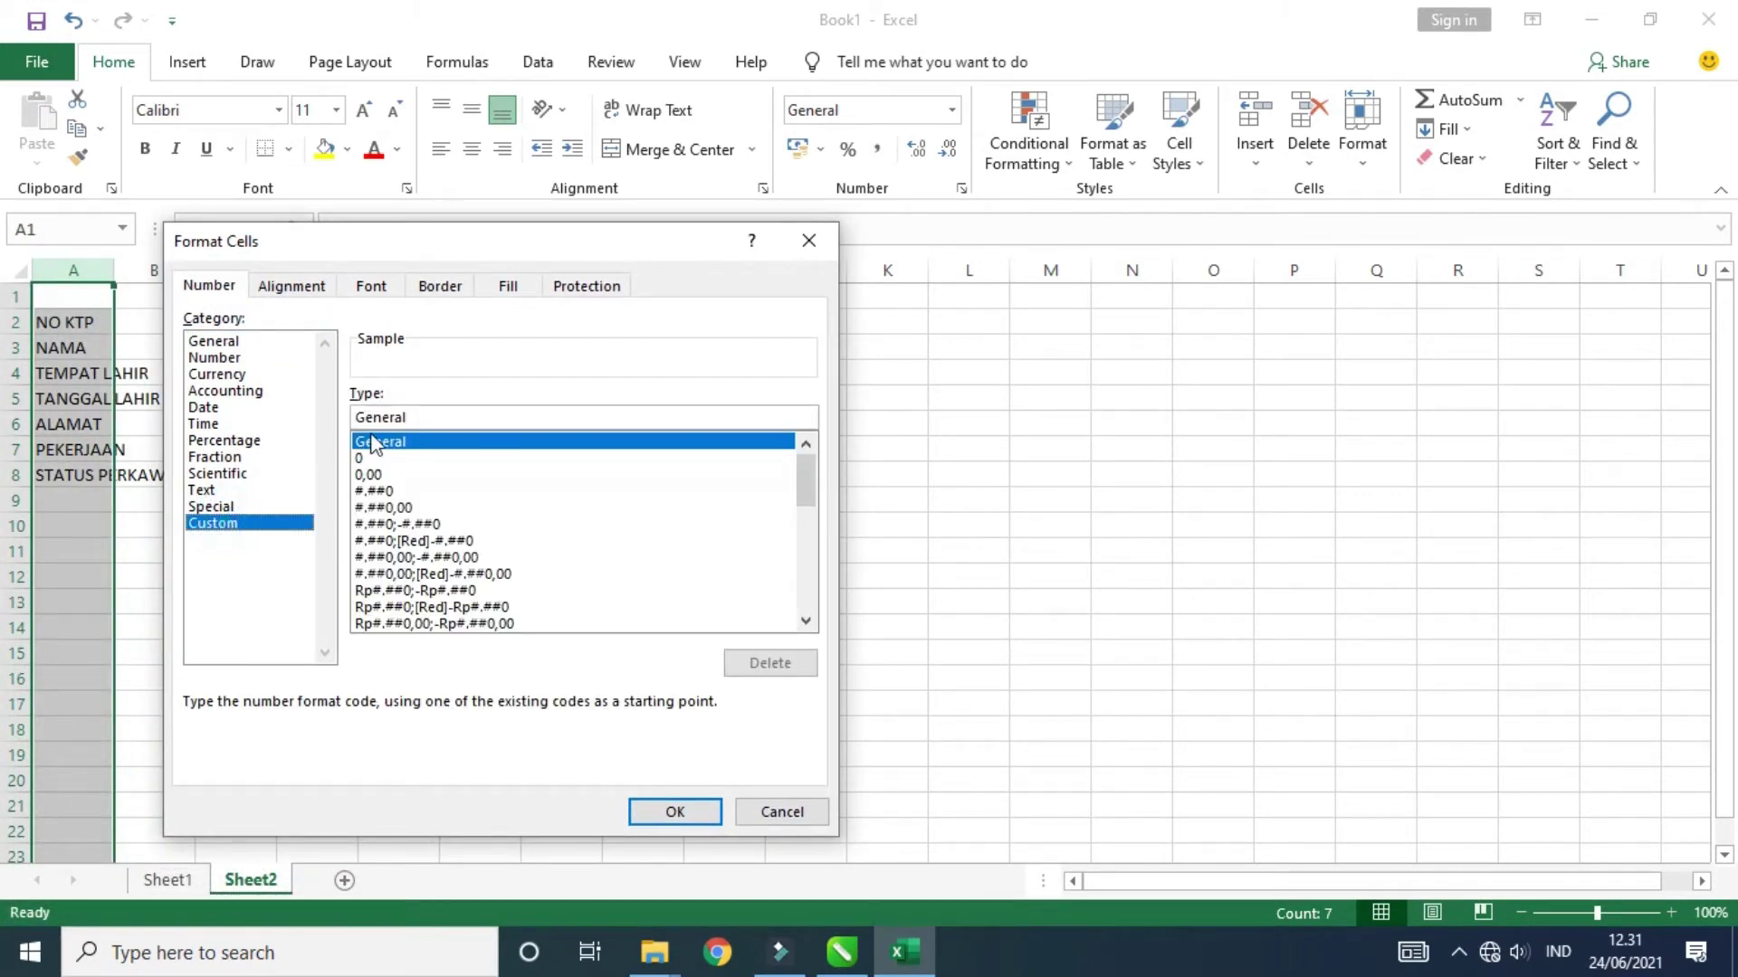
click(417, 415)
drag(414, 416, 339, 425)
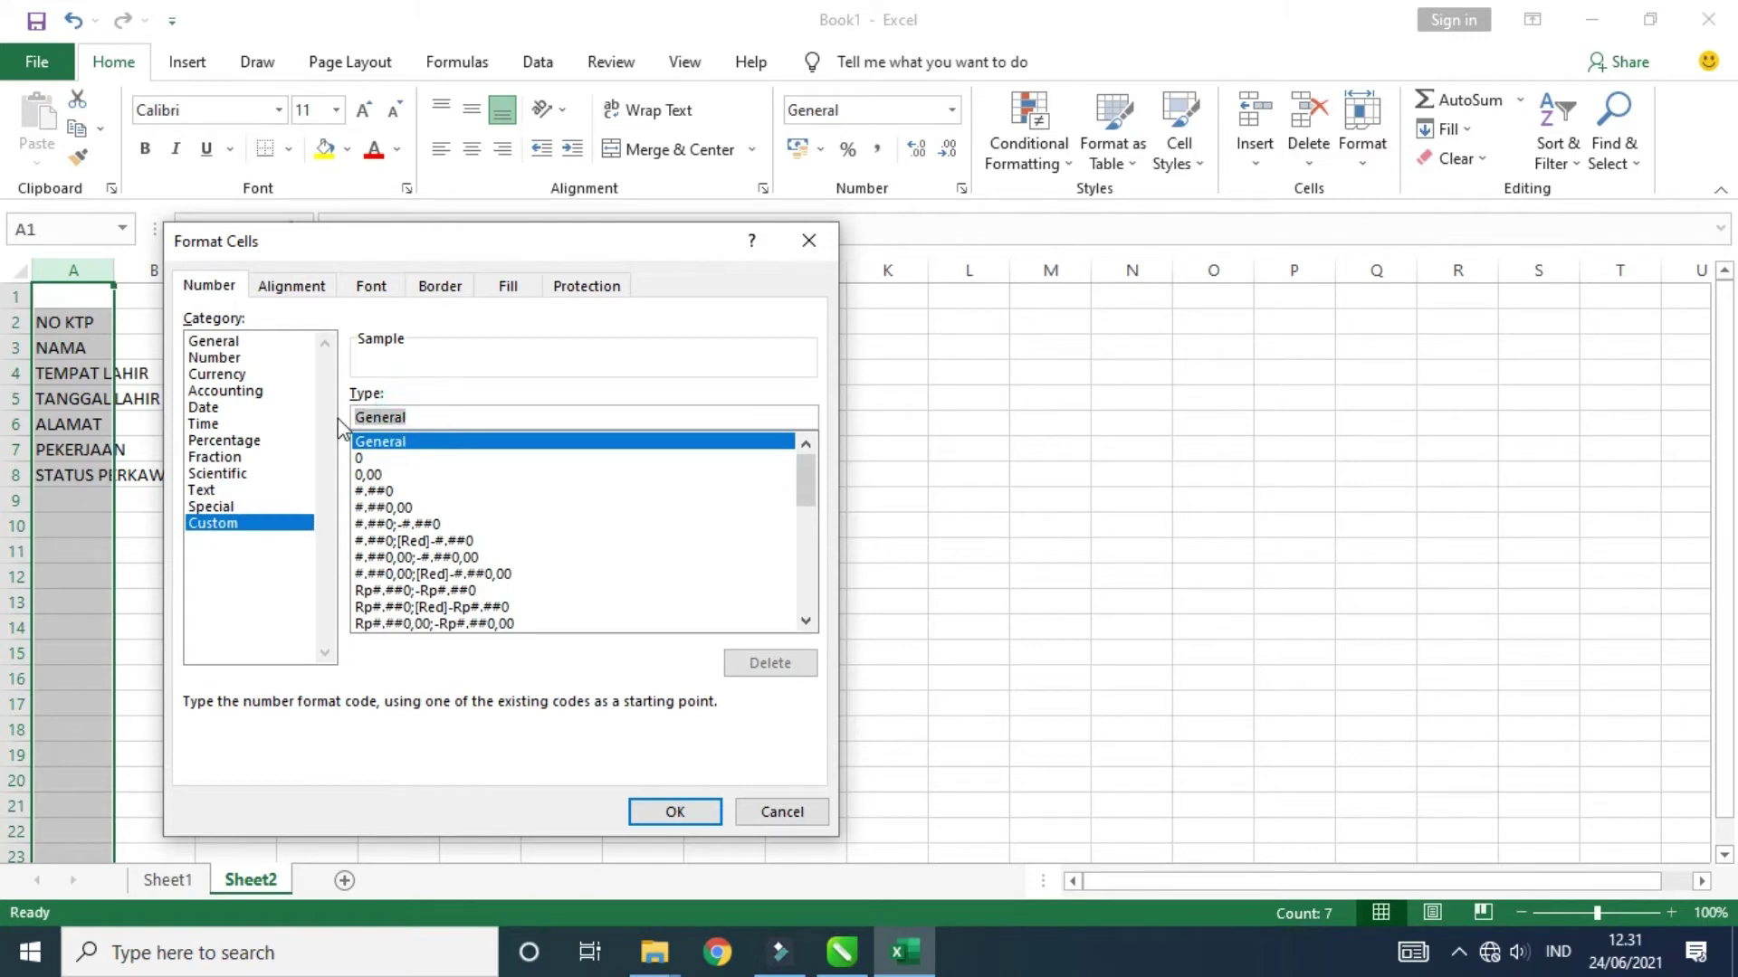
key(BackSpace)
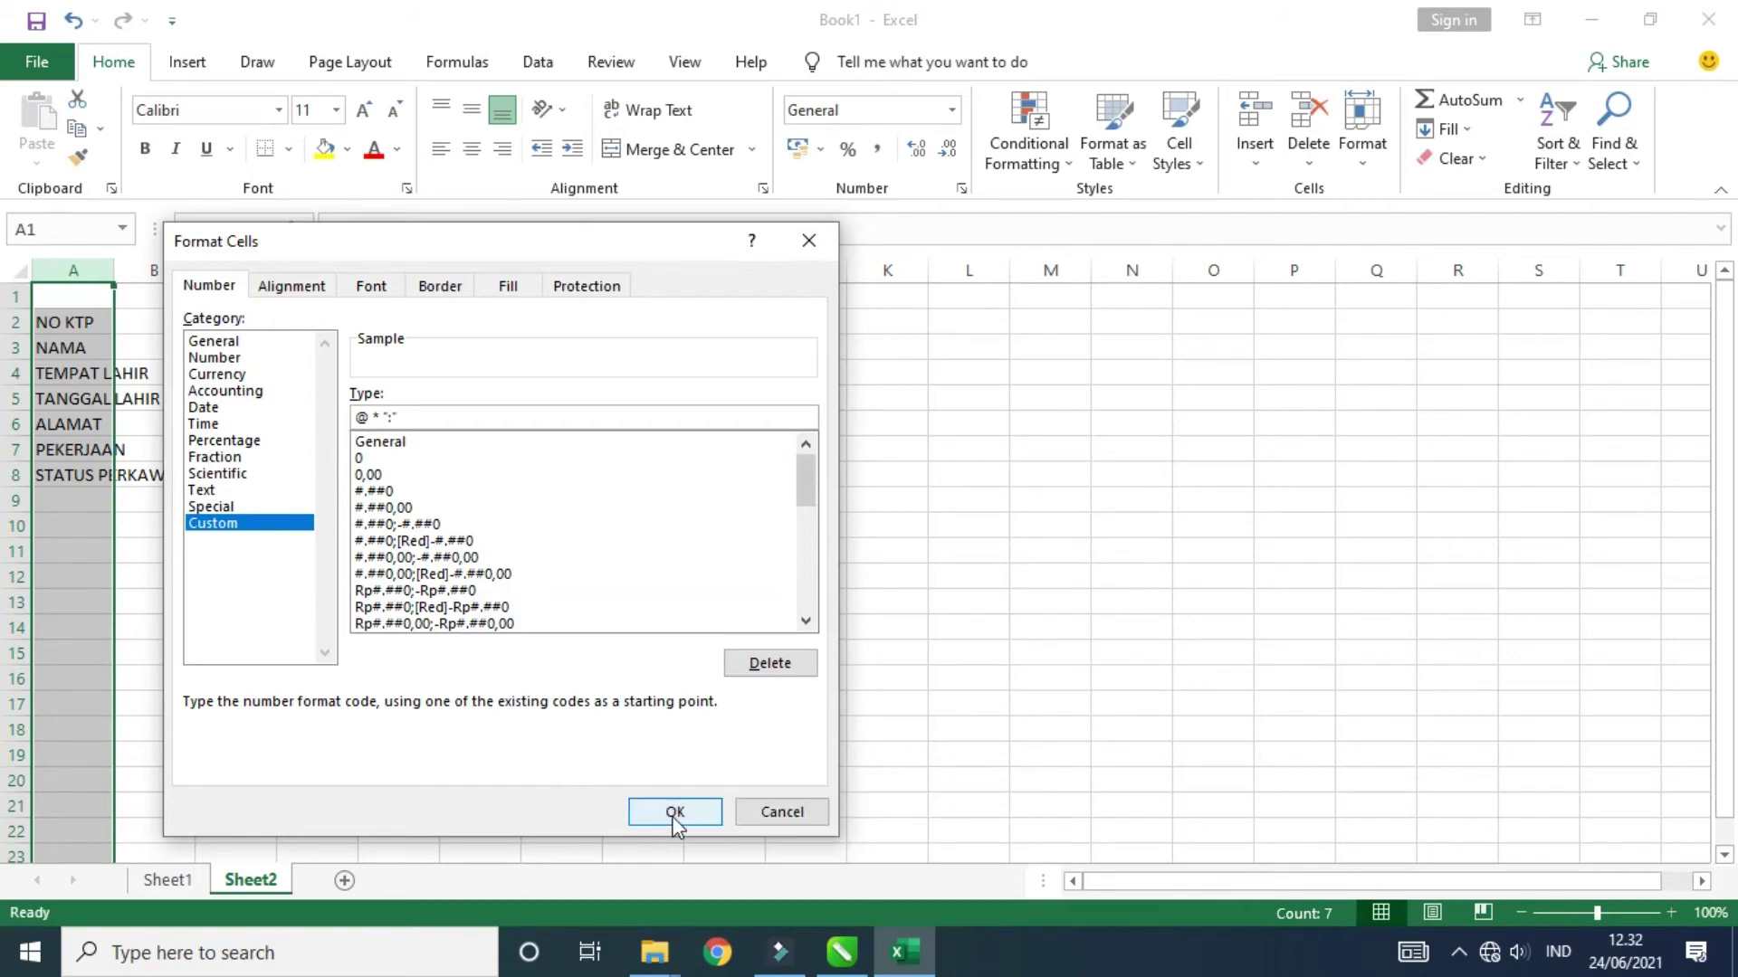
click(676, 813)
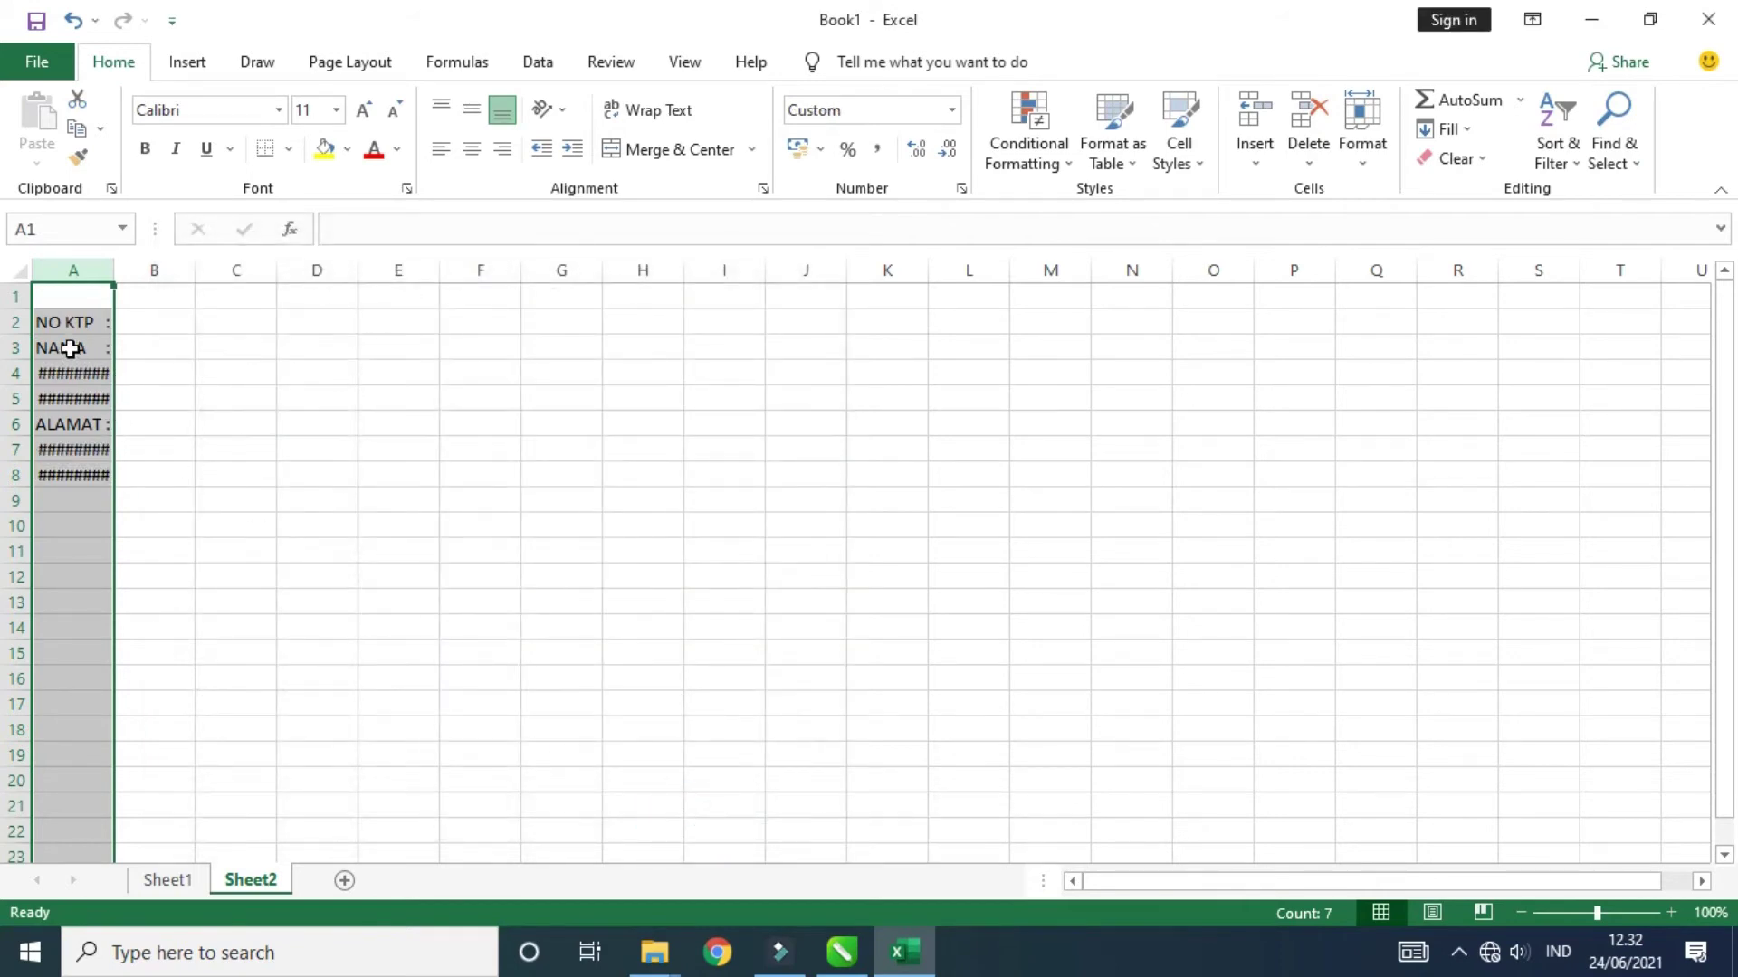
Step: Widen column A until labels like STATUS PERKAWINAN show fully instead of ########
click(73, 381)
click(71, 400)
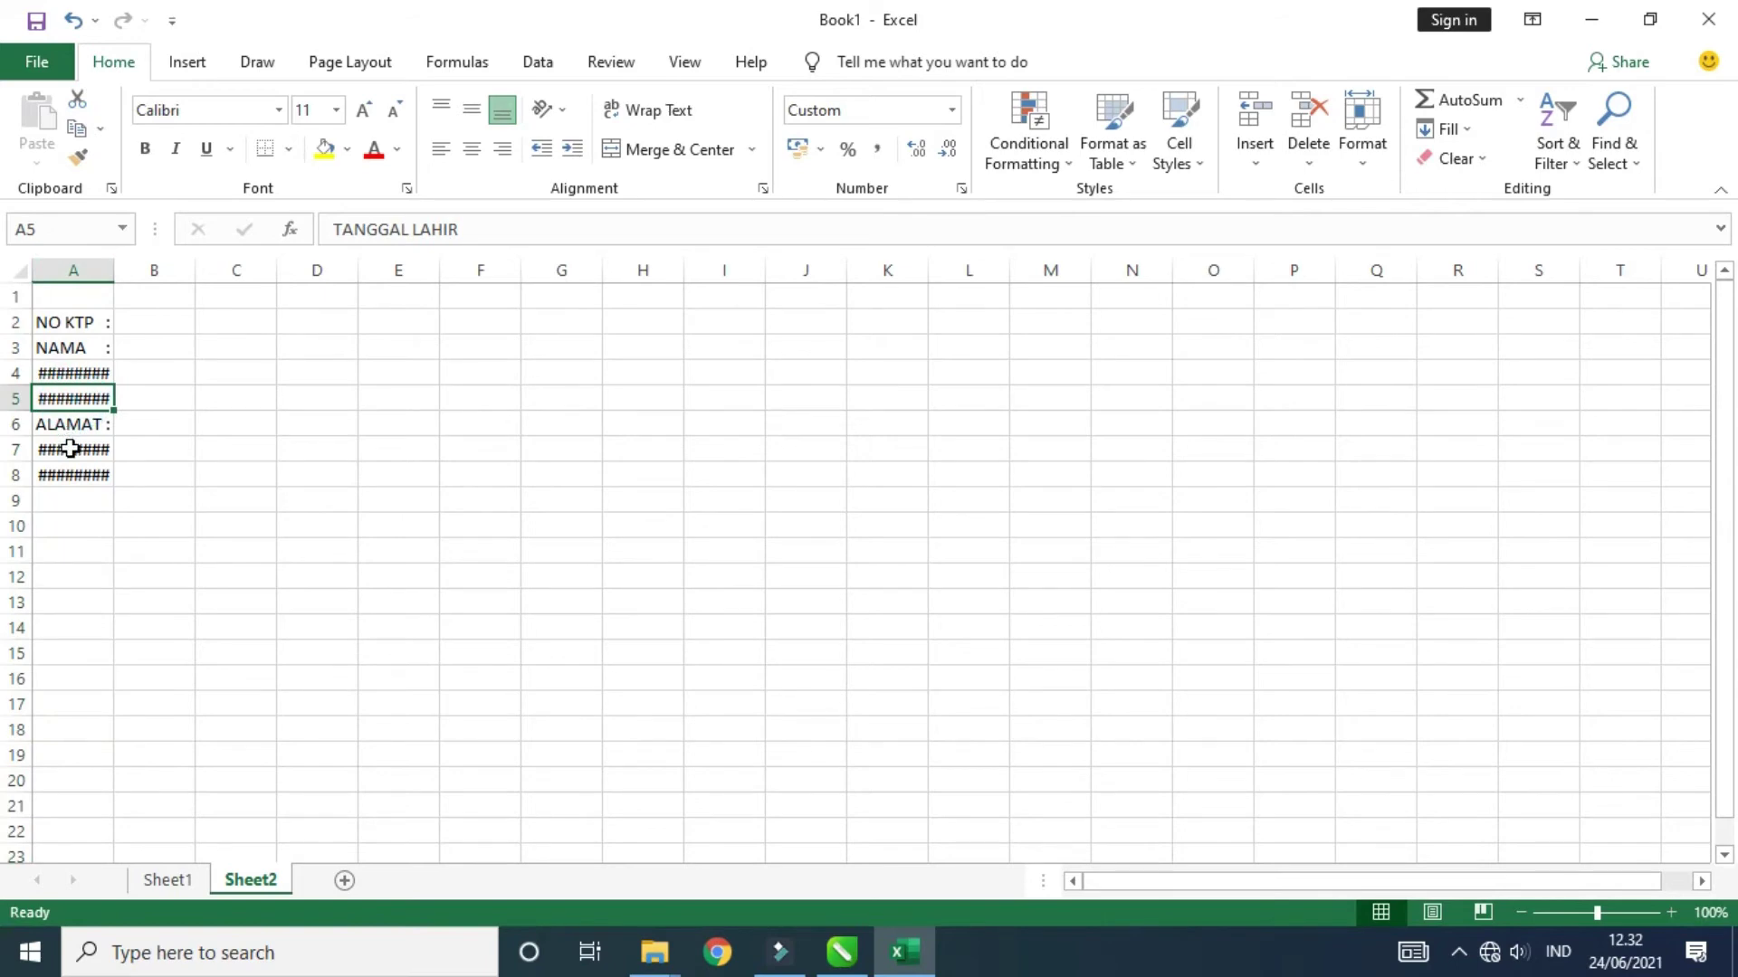
click(70, 449)
click(71, 472)
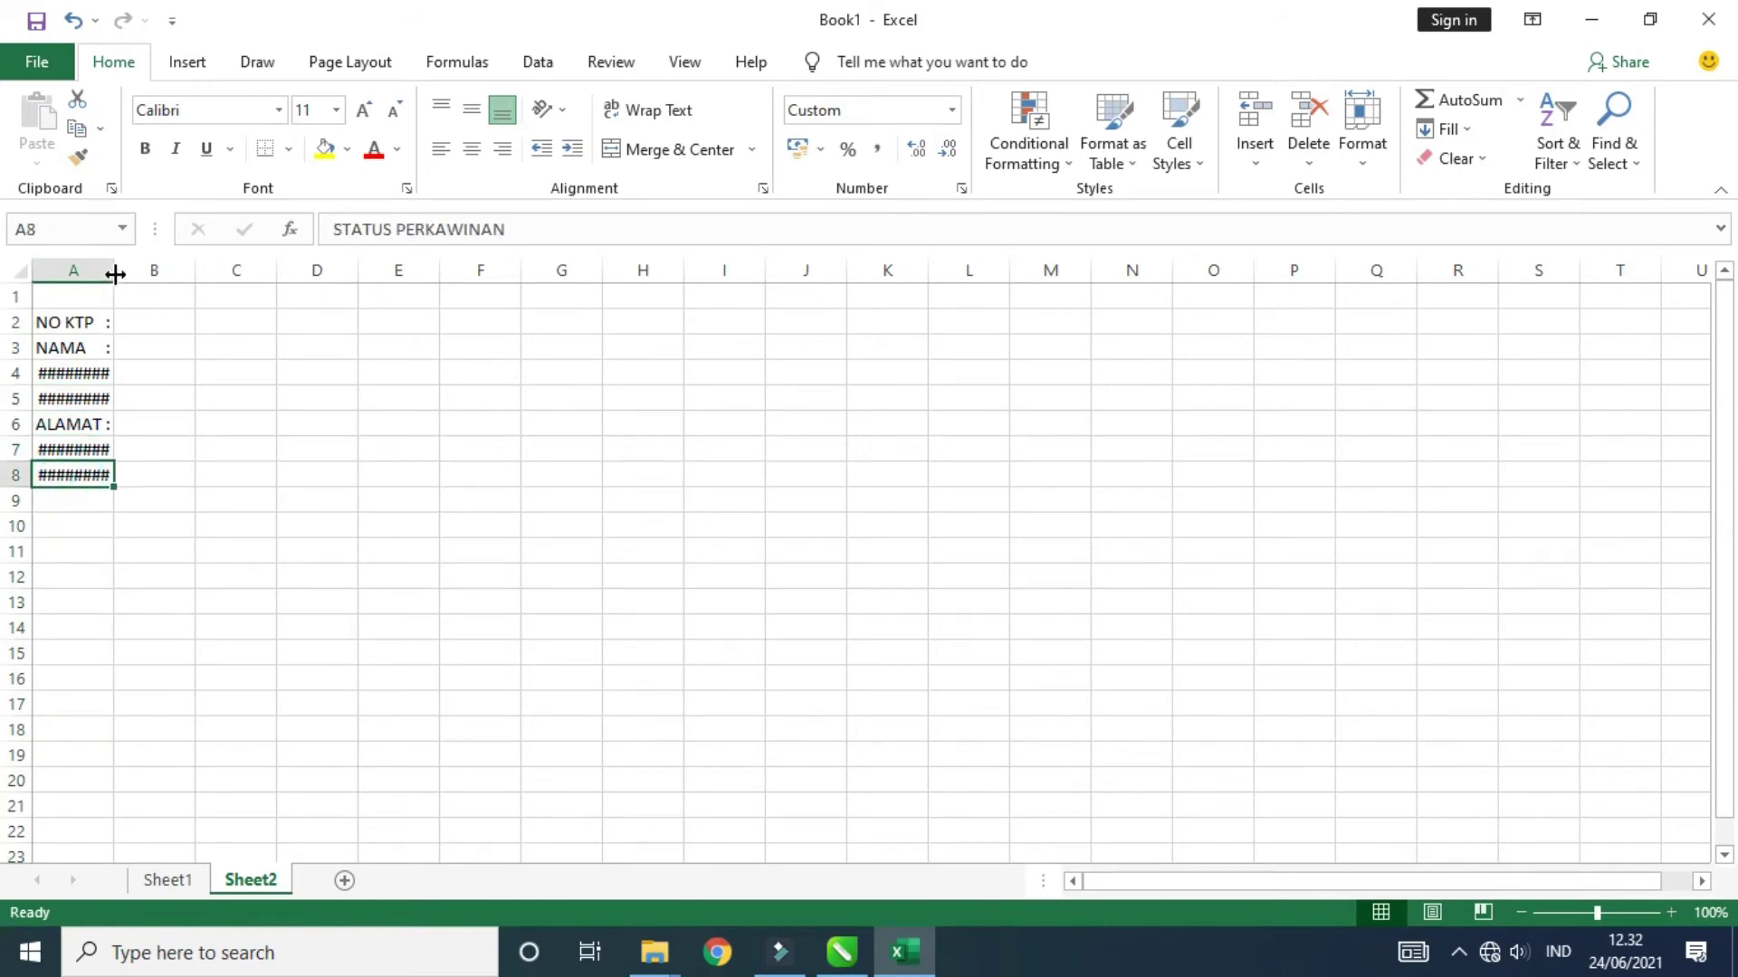
drag(114, 268, 177, 264)
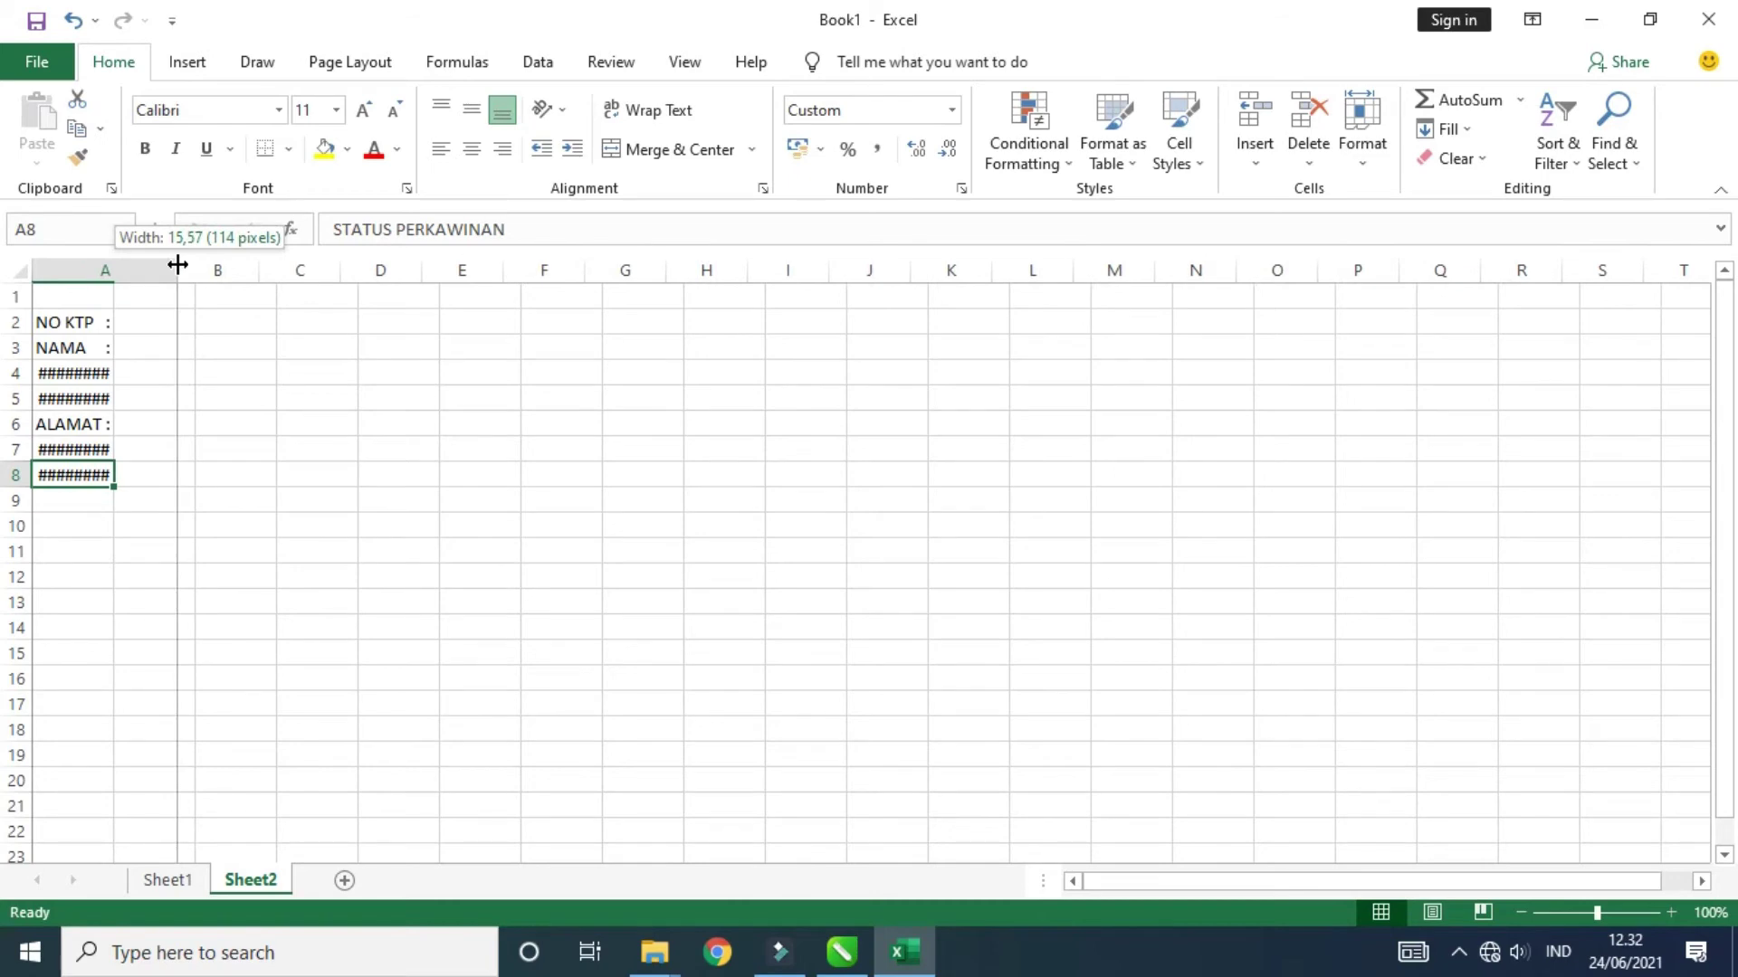
drag(177, 264, 262, 269)
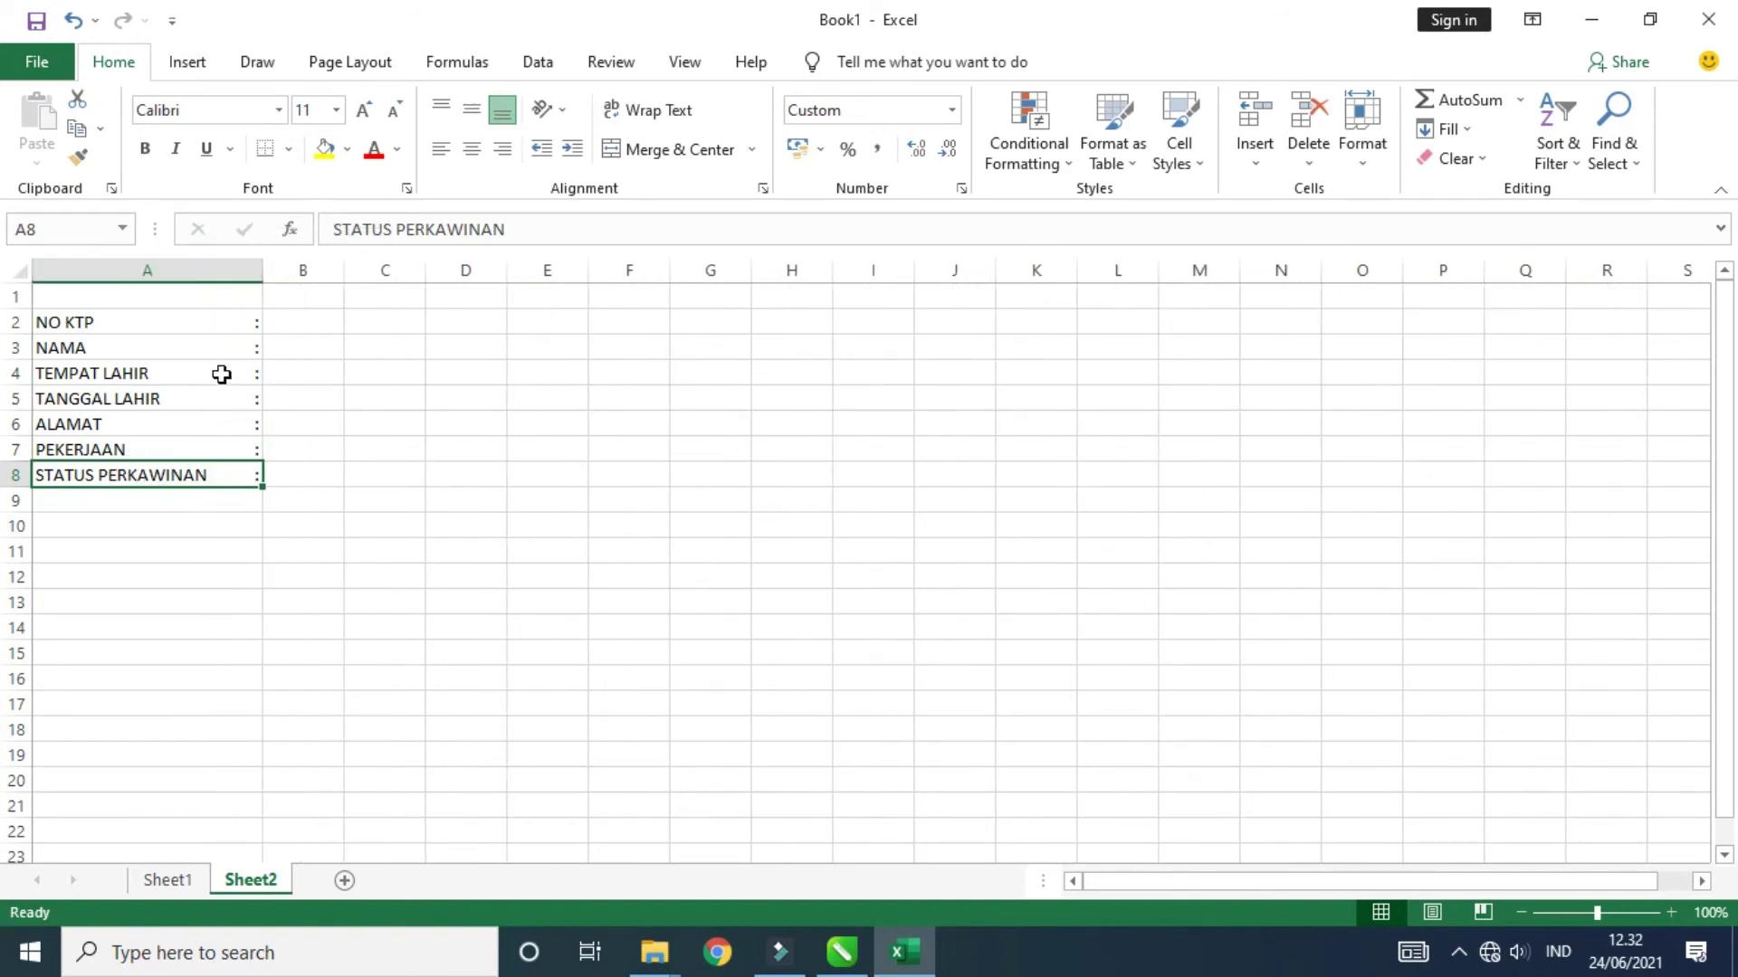
click(125, 324)
click(131, 348)
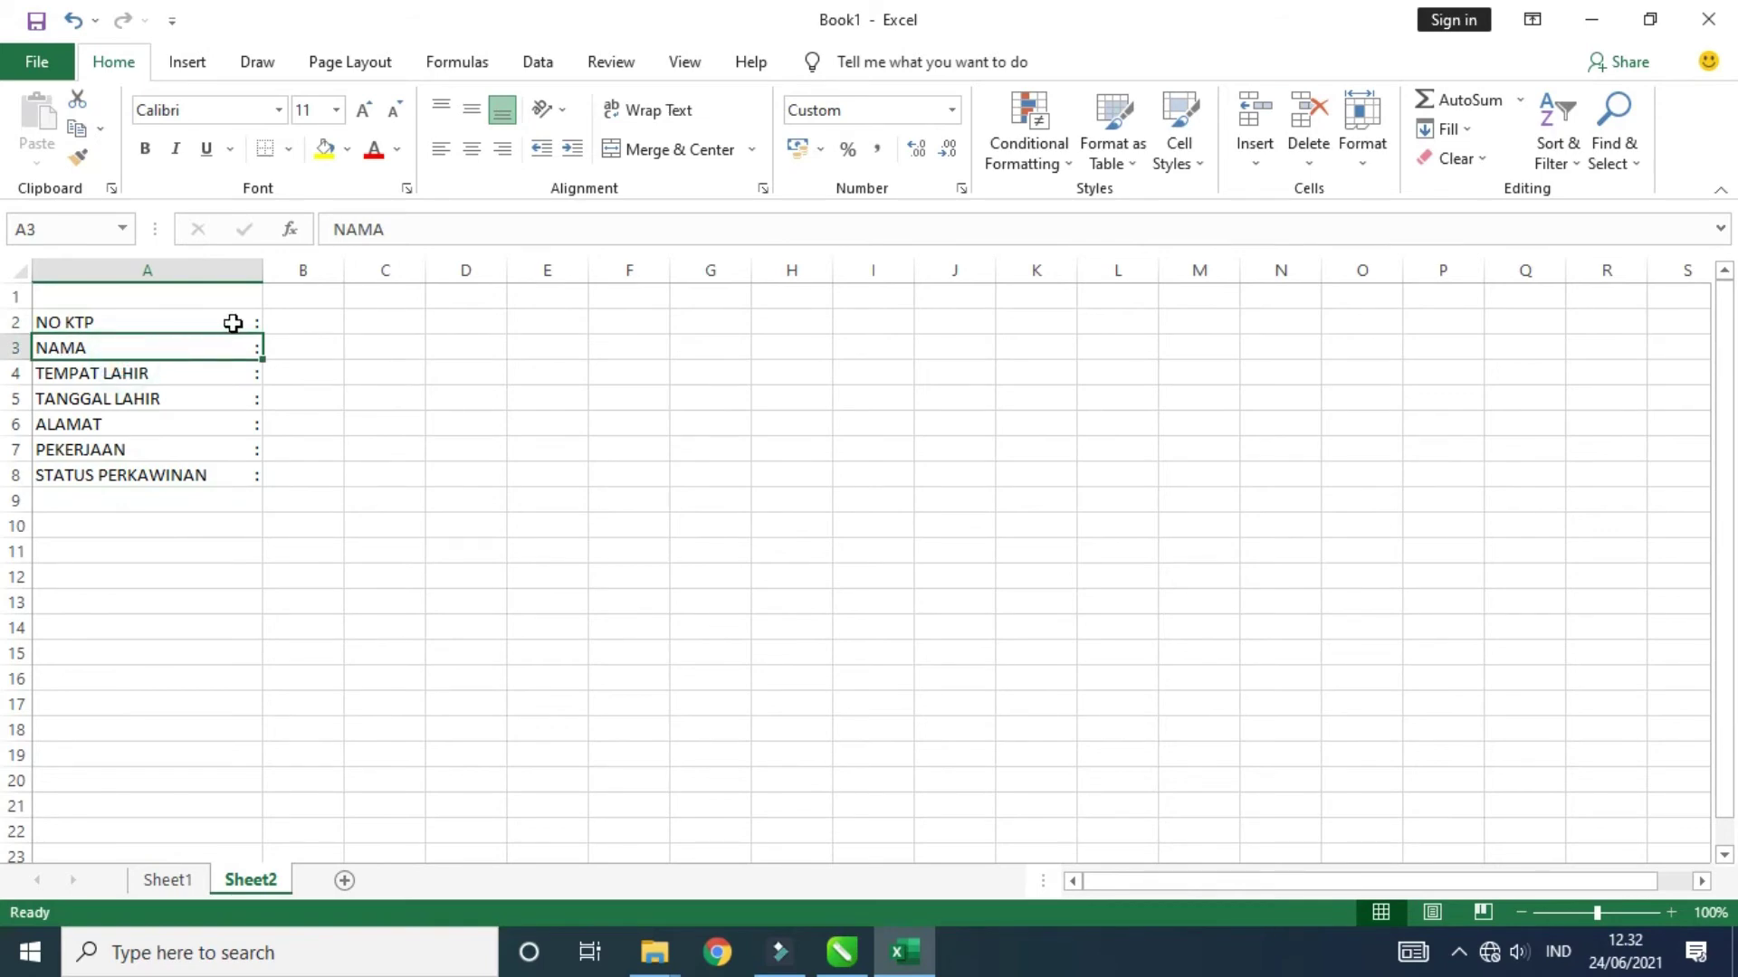
click(237, 371)
click(246, 325)
click(222, 393)
click(221, 371)
click(223, 347)
click(224, 324)
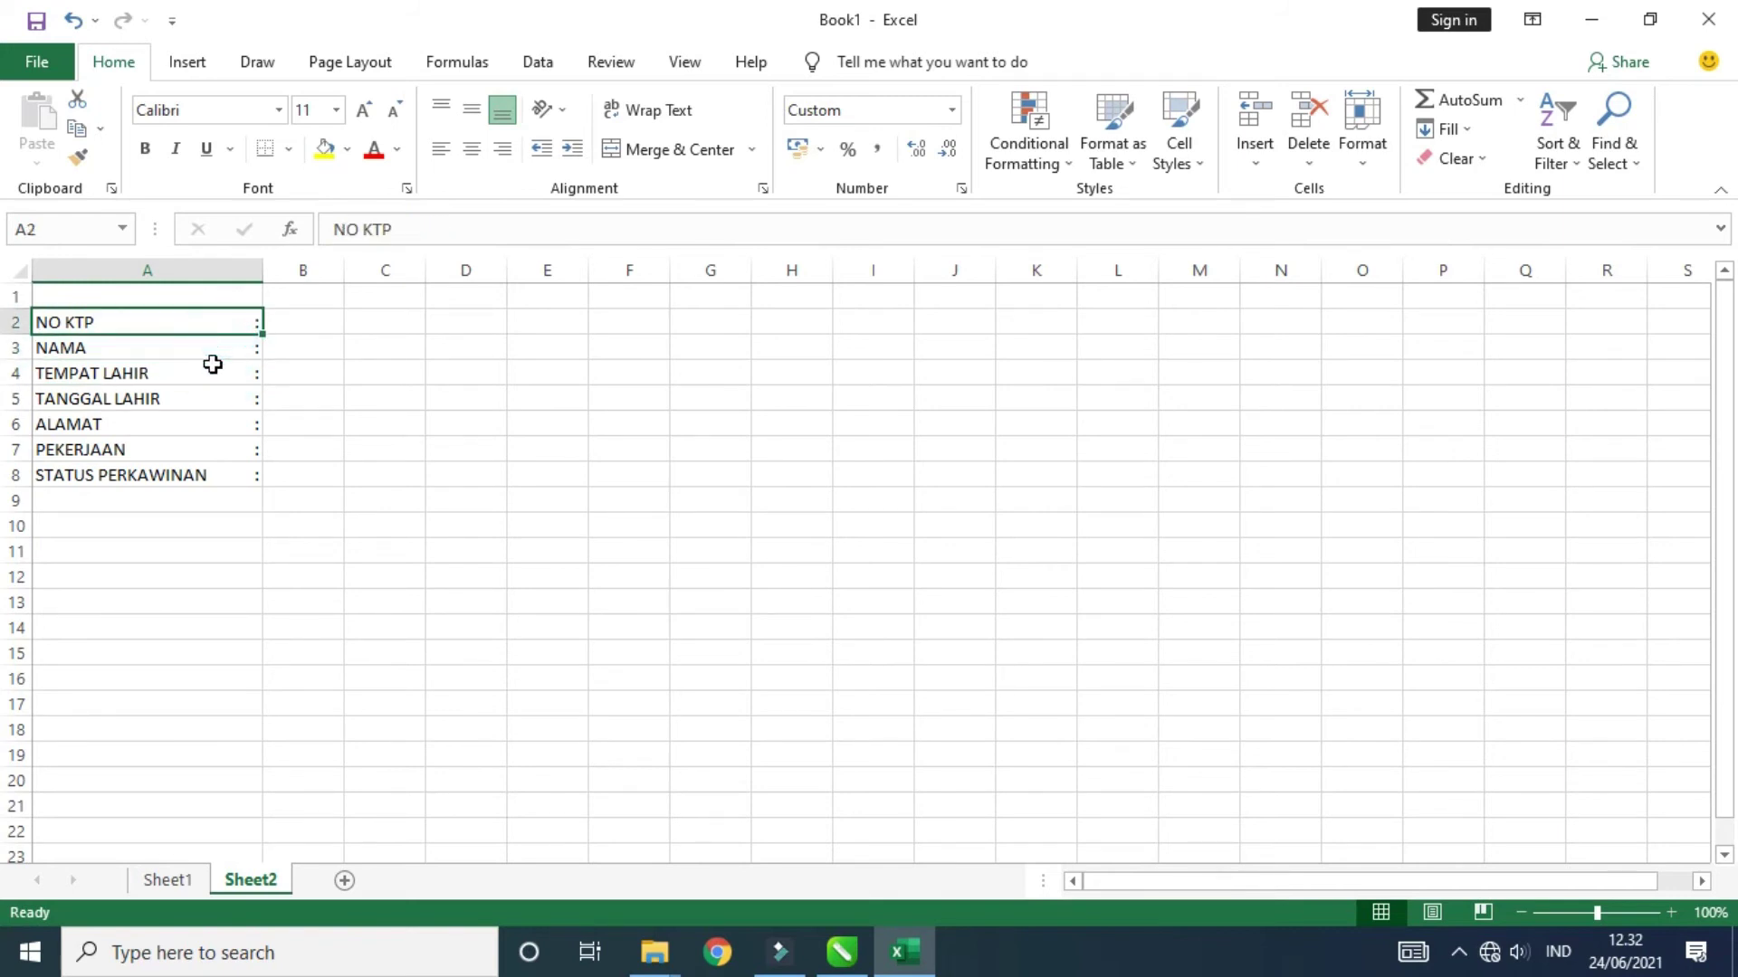
click(152, 502)
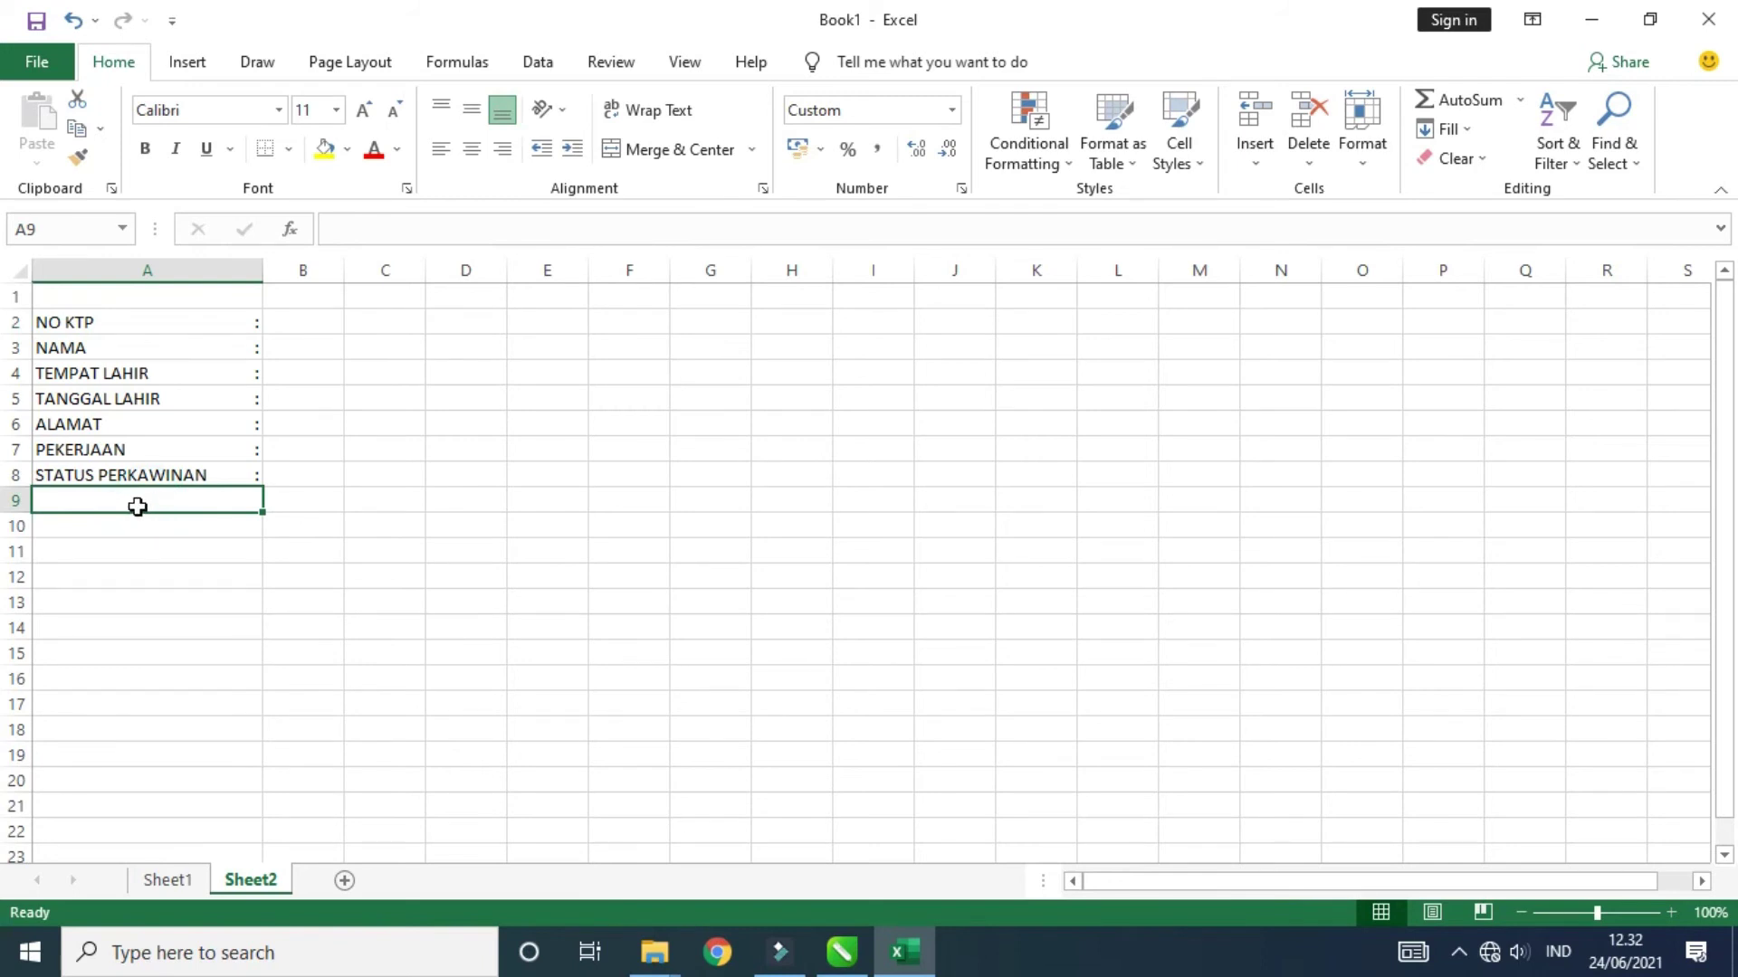
Step: Enter EMAIL in A9 and check that it shows the right-aligned colon
text(EMAIL)
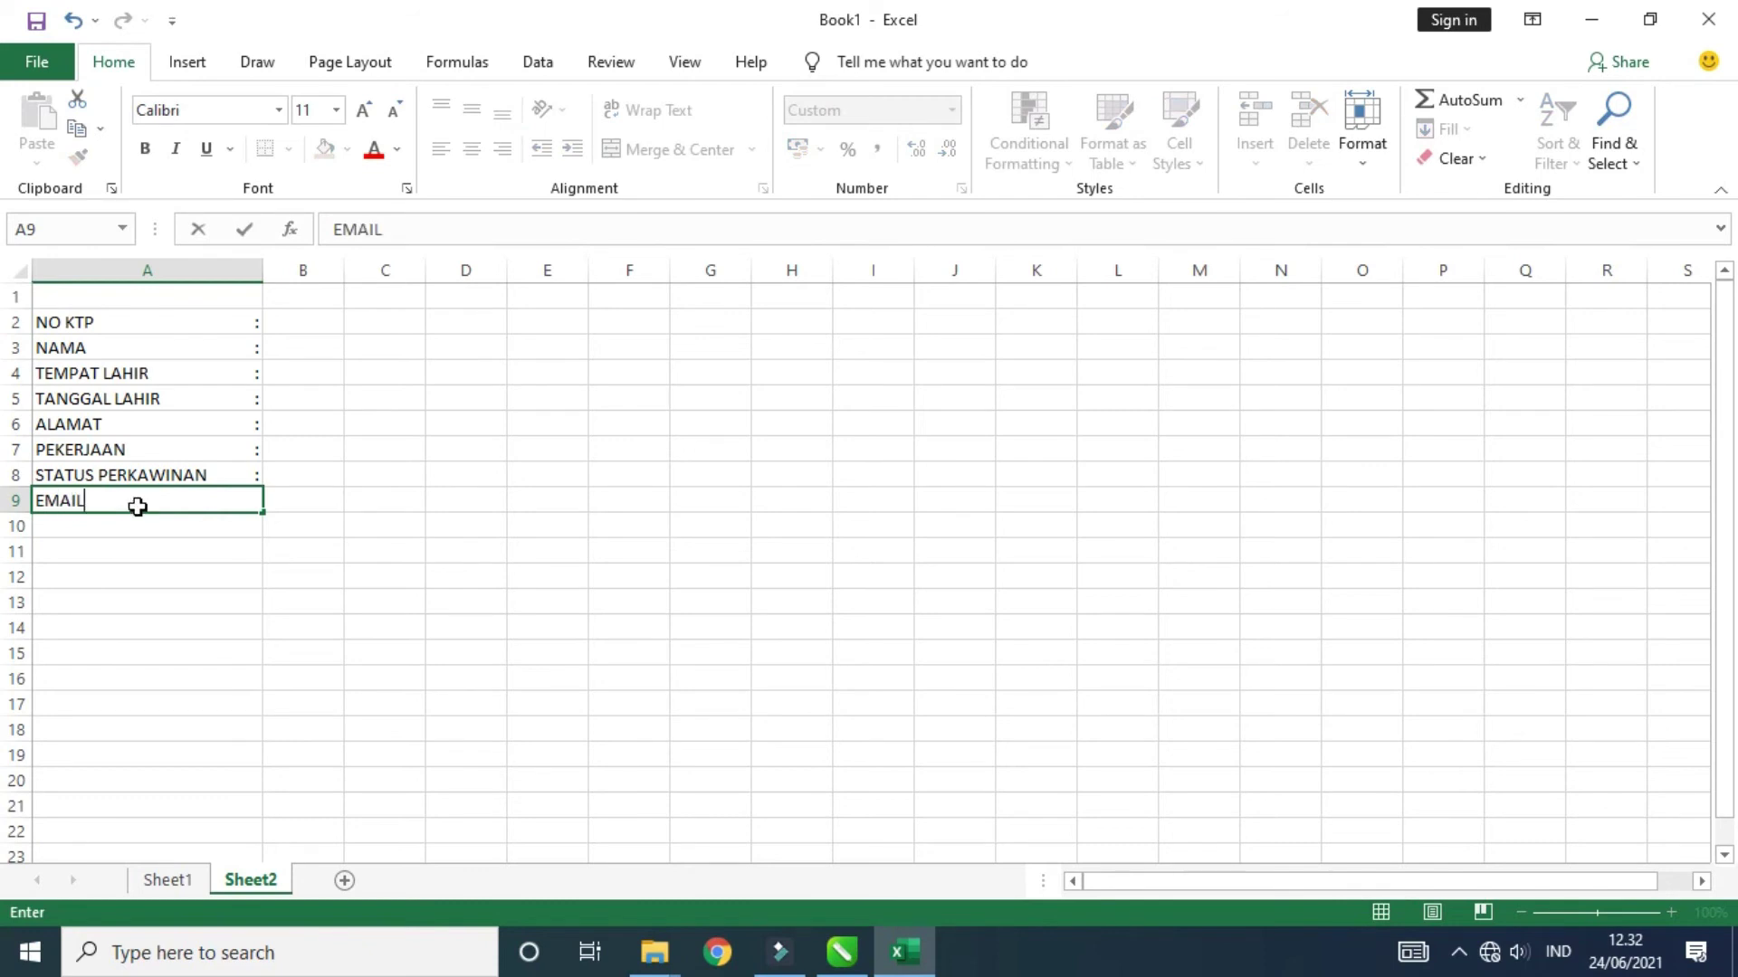
key(Return)
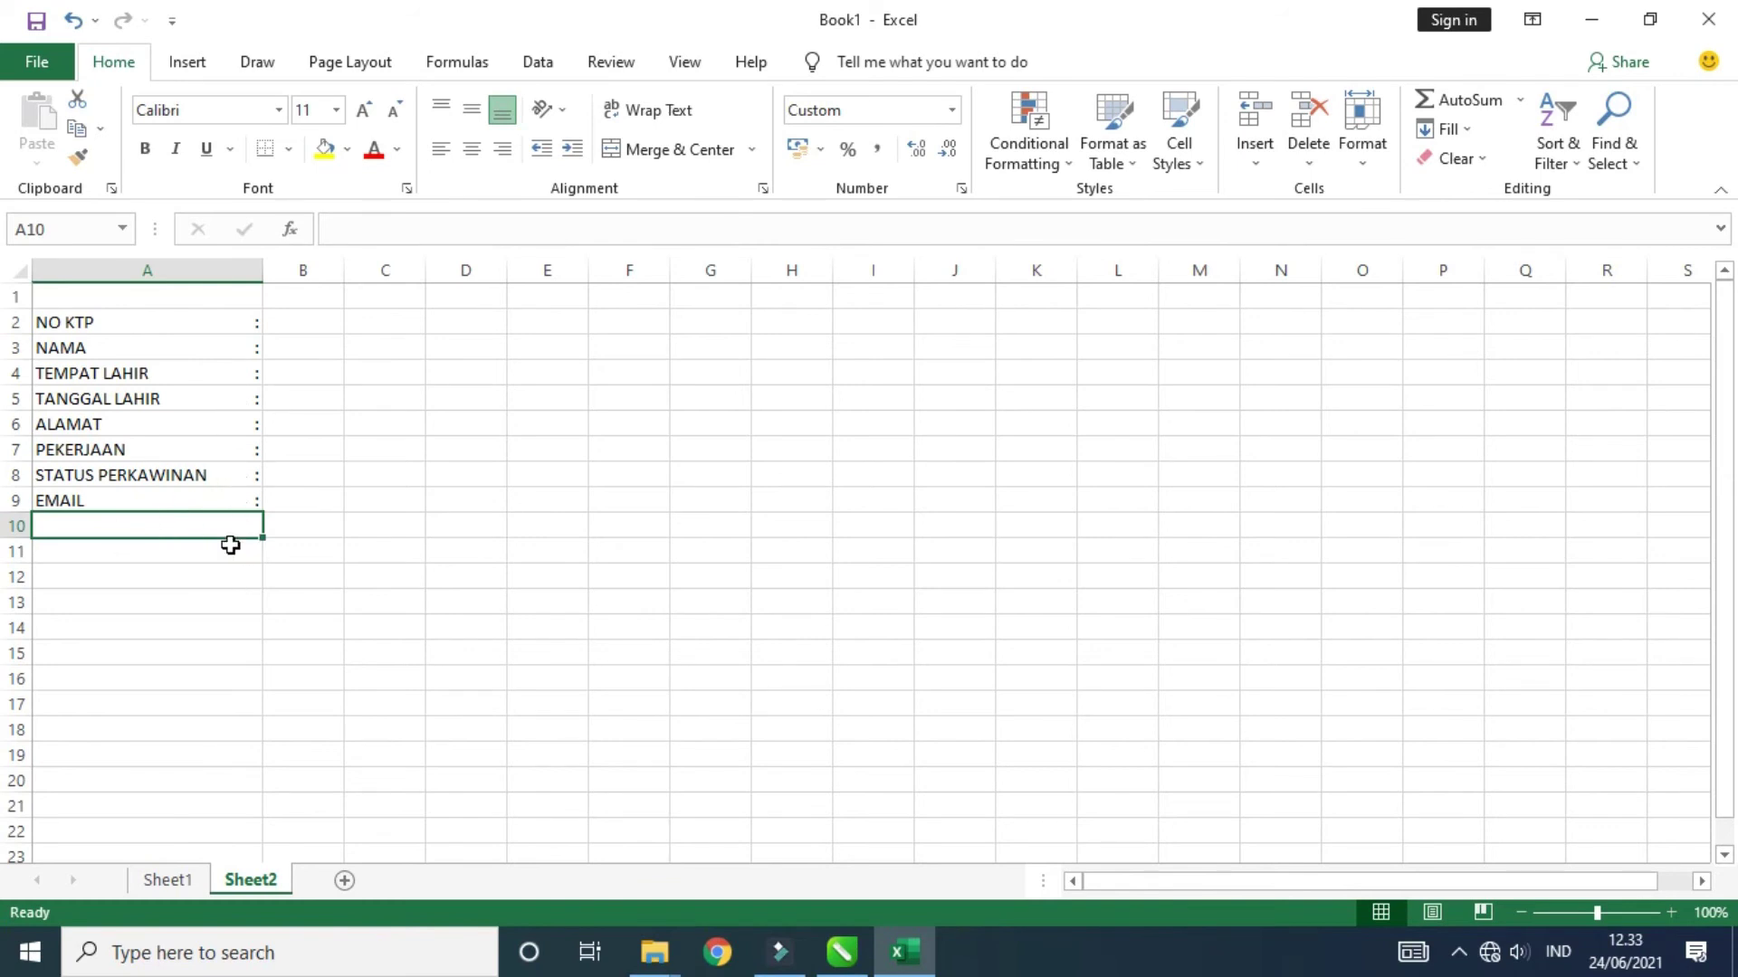
click(163, 507)
click(156, 517)
click(163, 505)
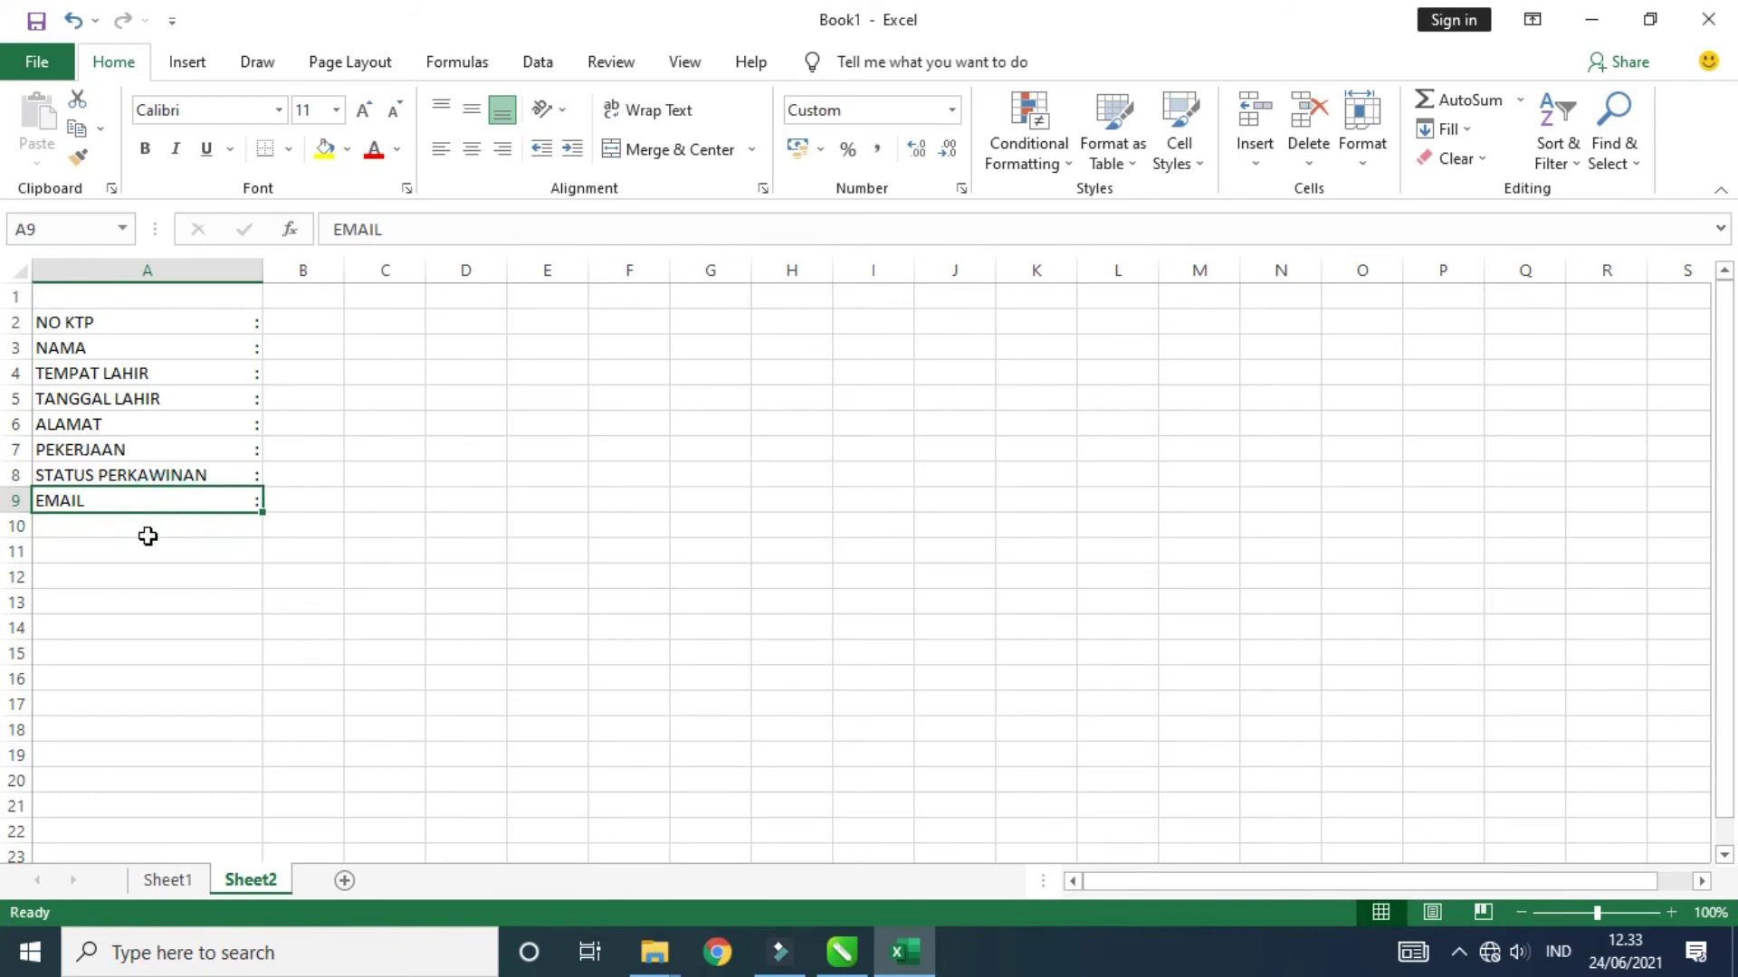